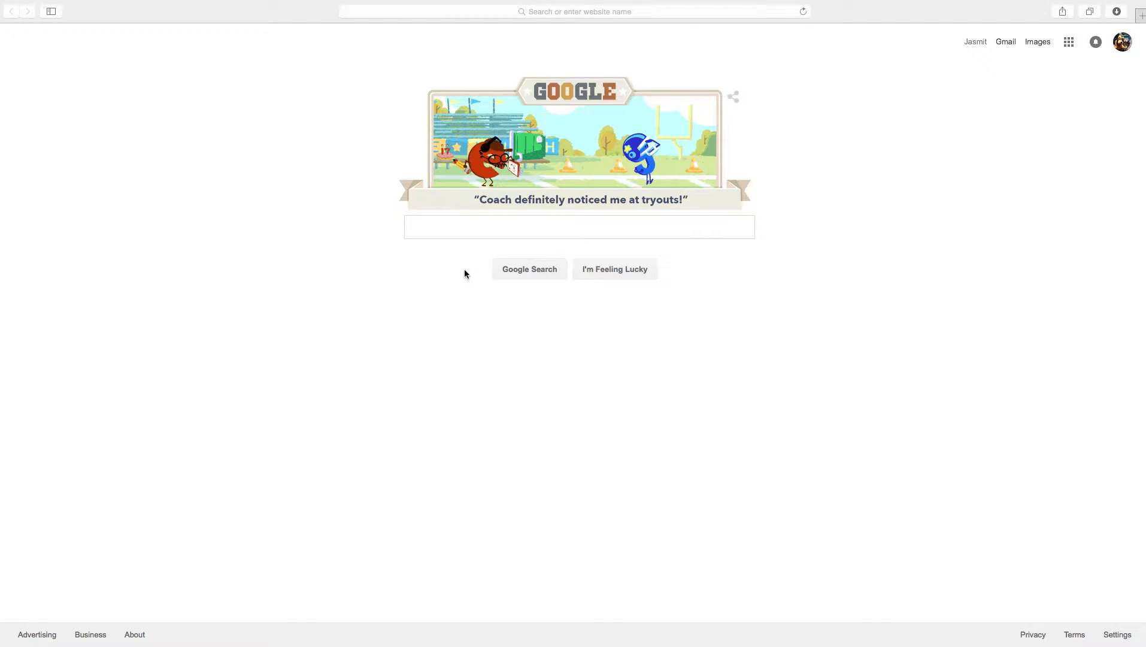
# Search Google for "windows 10 iso" and open Microsoft's Windows 10 ISO result
pyautogui.click(502, 233)
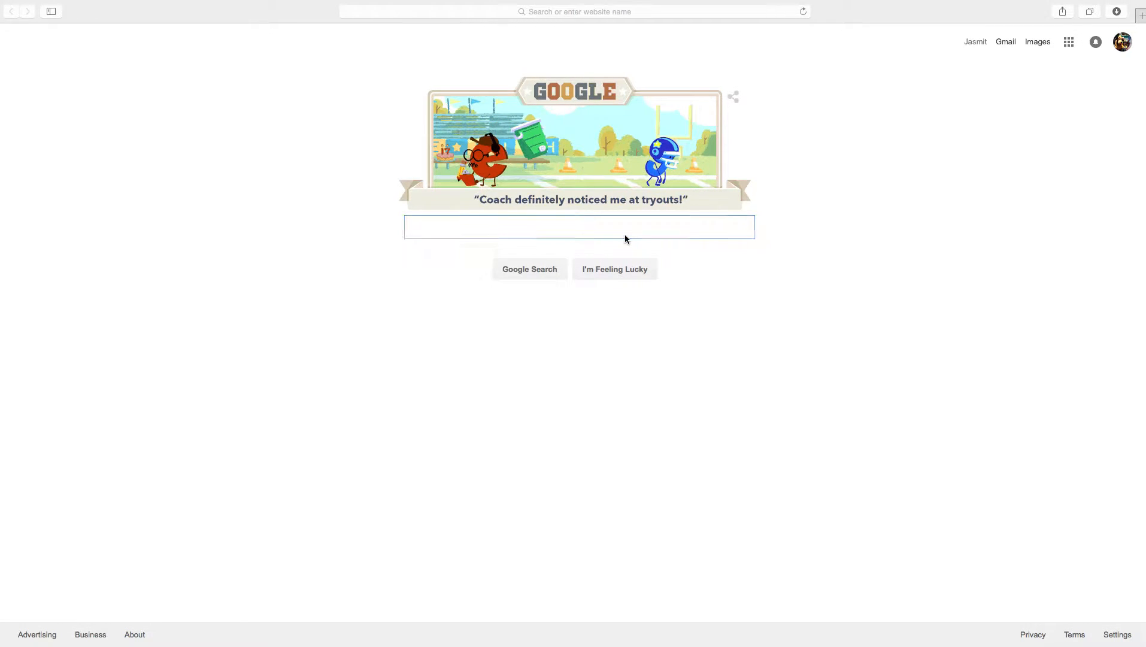
pyautogui.write('windows 10 iso')
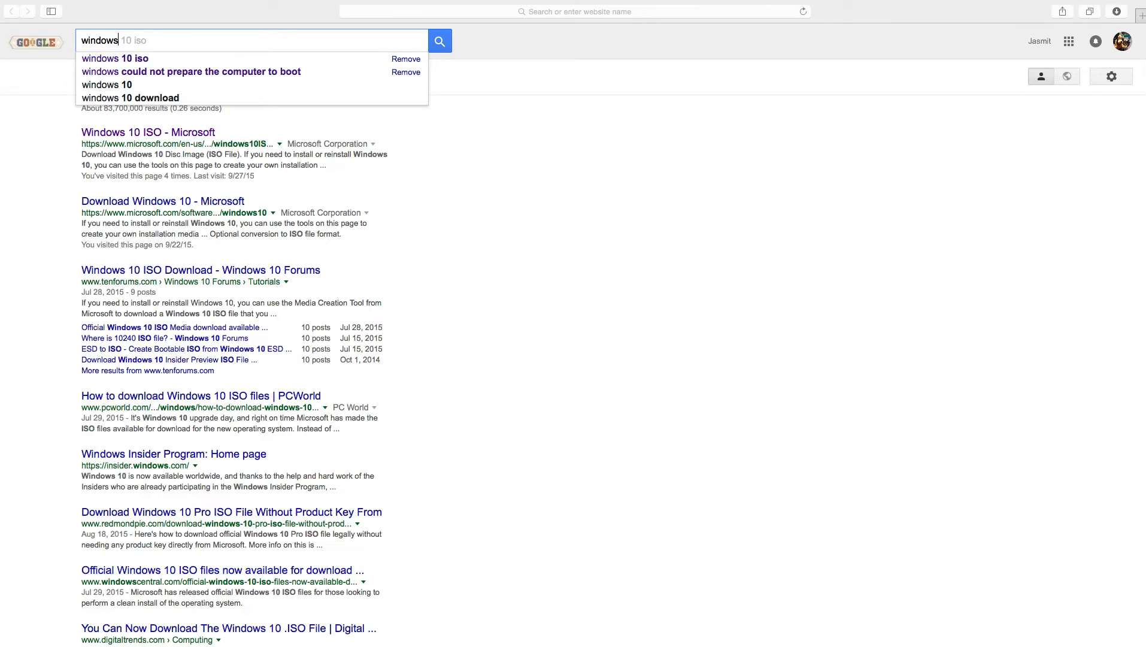
pyautogui.press('Return')
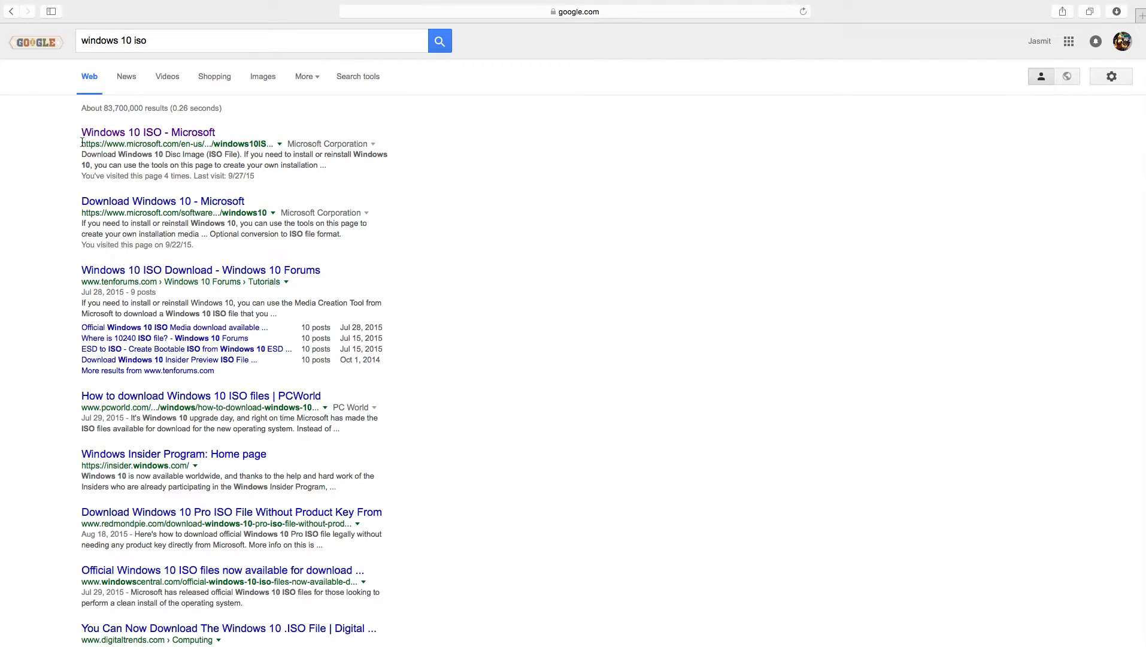
pyautogui.moveTo(83, 144); pyautogui.dragTo(191, 144)
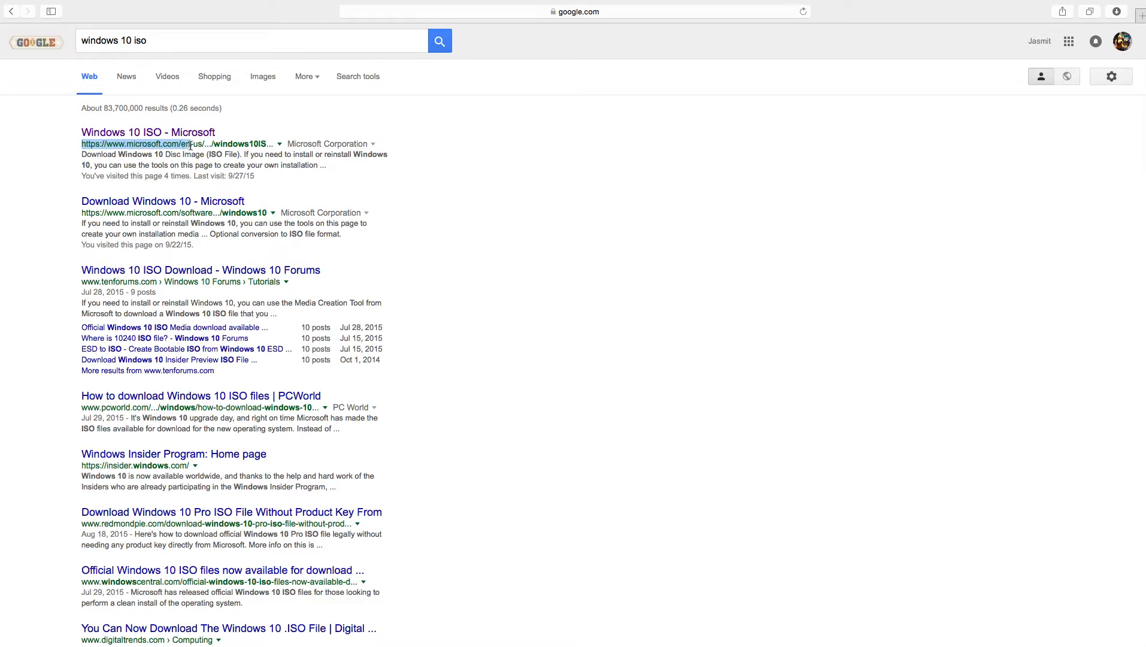
pyautogui.click(152, 136)
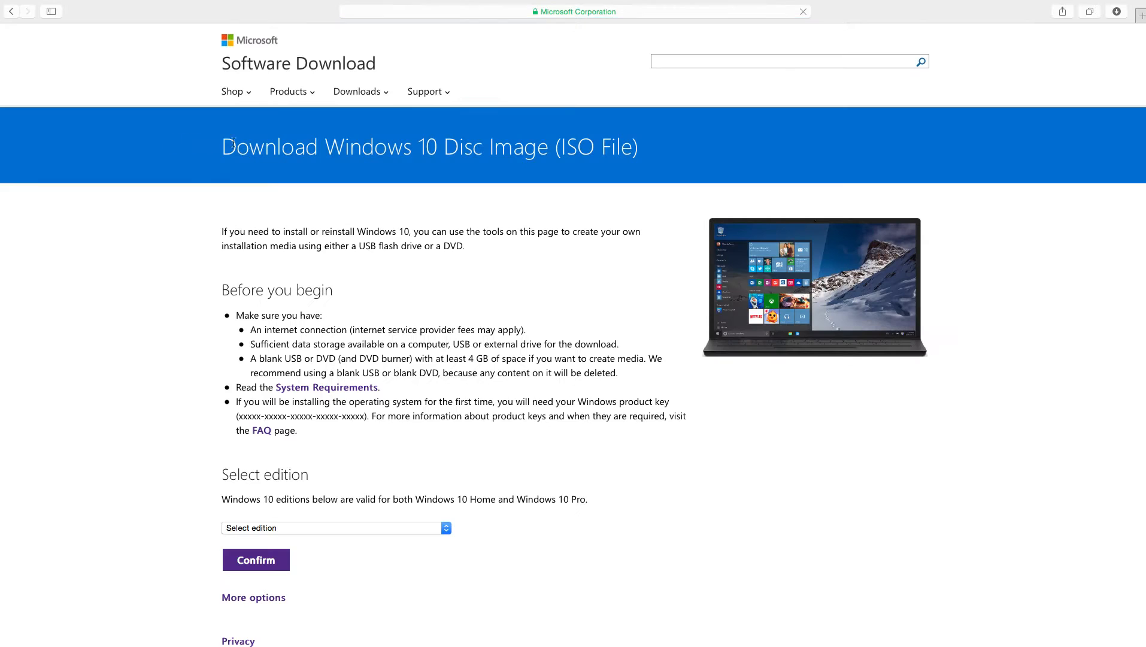
# Read through the disc image page's introduction and its "Before you begin" requirements for storage, blank media and product key
pyautogui.moveTo(214, 151); pyautogui.dragTo(659, 161)
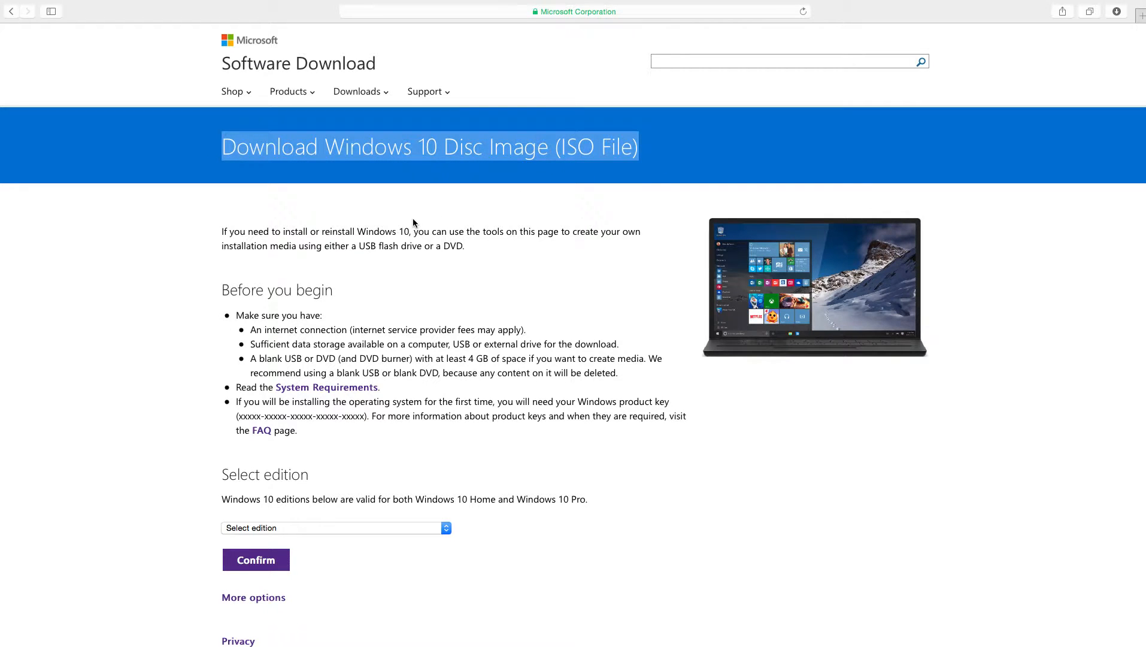
pyautogui.scroll(-1, 412, 223)
pyautogui.click(483, 230)
pyautogui.scroll(-5, 483, 230)
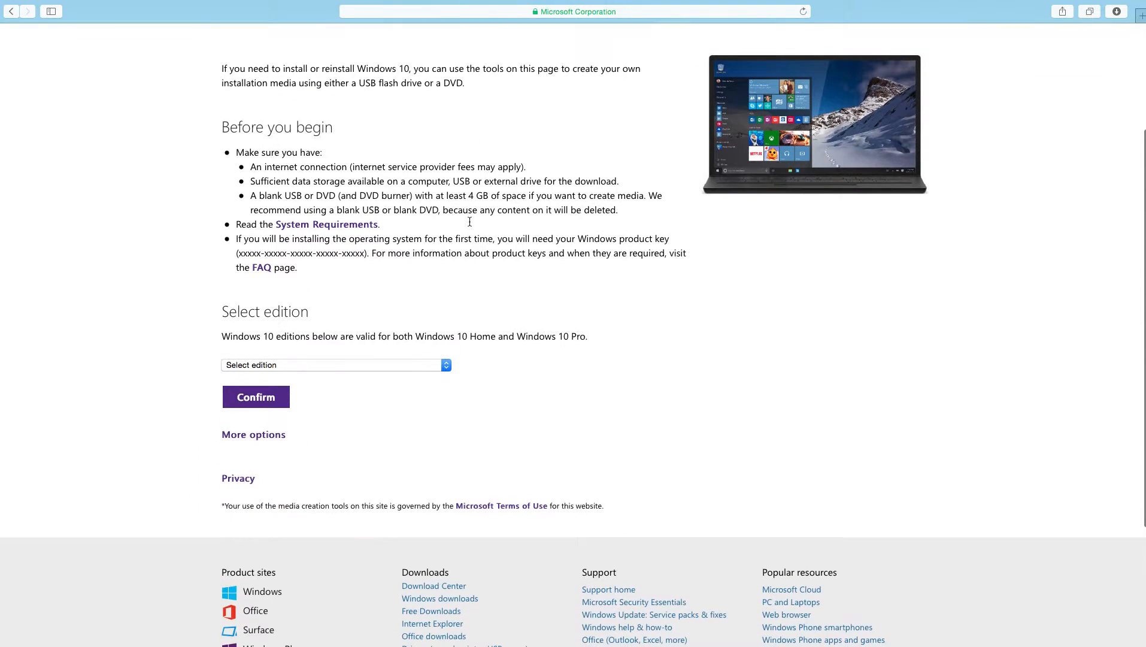
pyautogui.scroll(1, 469, 222)
pyautogui.moveTo(220, 155); pyautogui.dragTo(415, 158)
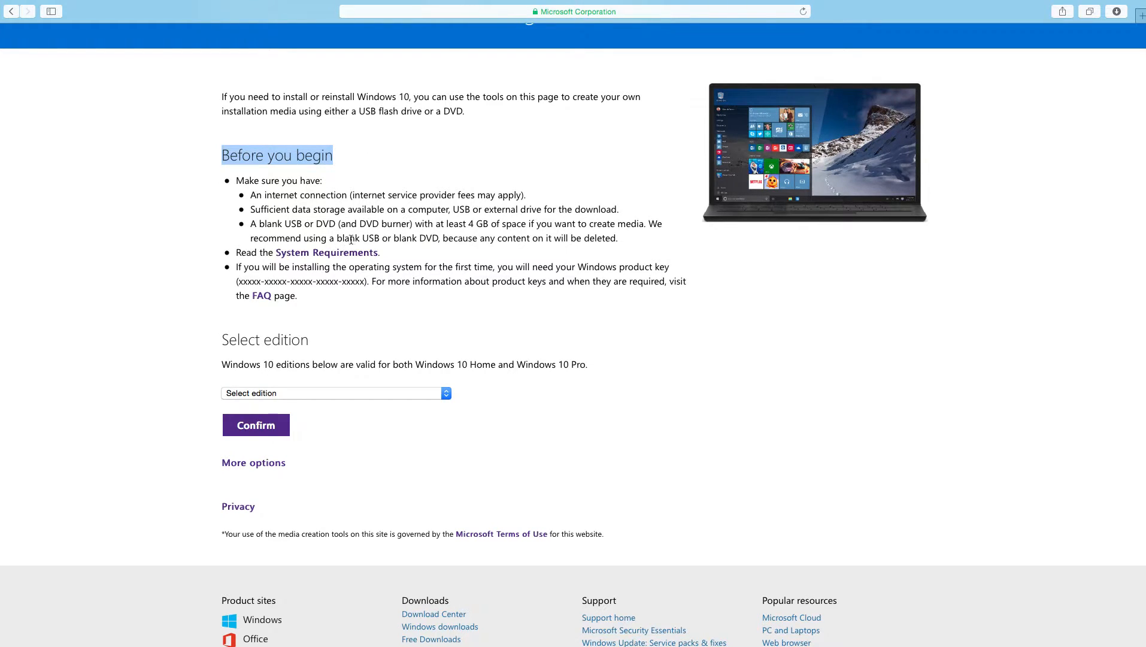
pyautogui.moveTo(437, 224); pyautogui.dragTo(565, 238)
pyautogui.click(535, 269)
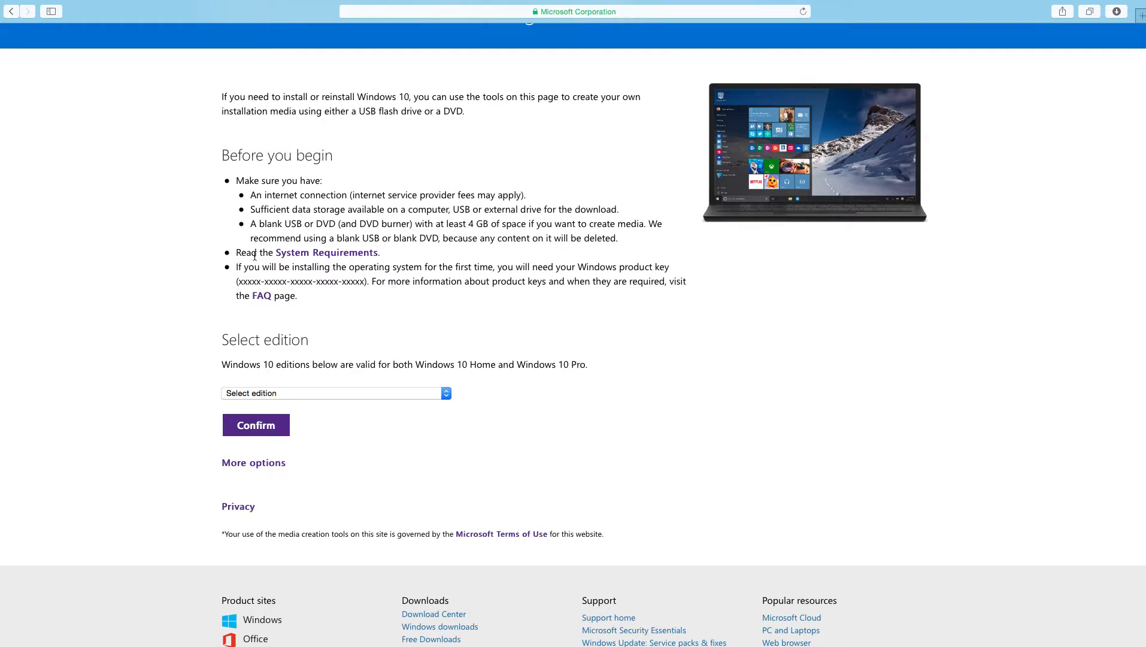
pyautogui.moveTo(253, 256); pyautogui.dragTo(395, 266)
pyautogui.moveTo(495, 282); pyautogui.dragTo(549, 340)
pyautogui.click(408, 317)
pyautogui.scroll(-3, 464, 308)
pyautogui.scroll(-3, 465, 309)
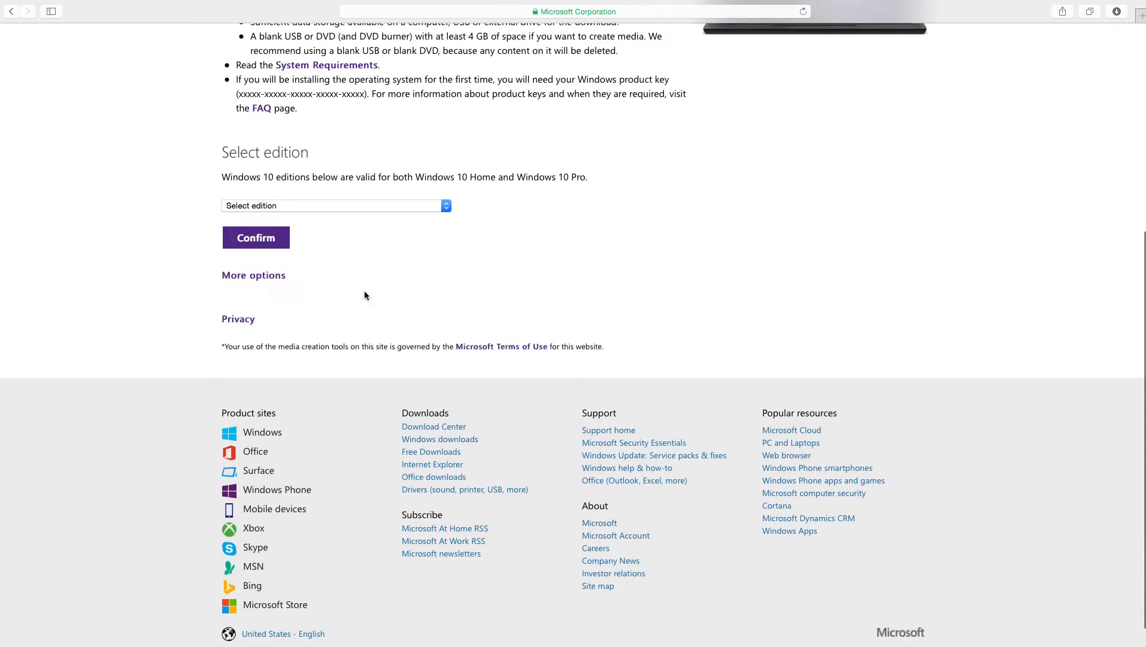
# Choose Windows 10 as the edition to download and confirm it
pyautogui.moveTo(205, 151); pyautogui.dragTo(327, 151)
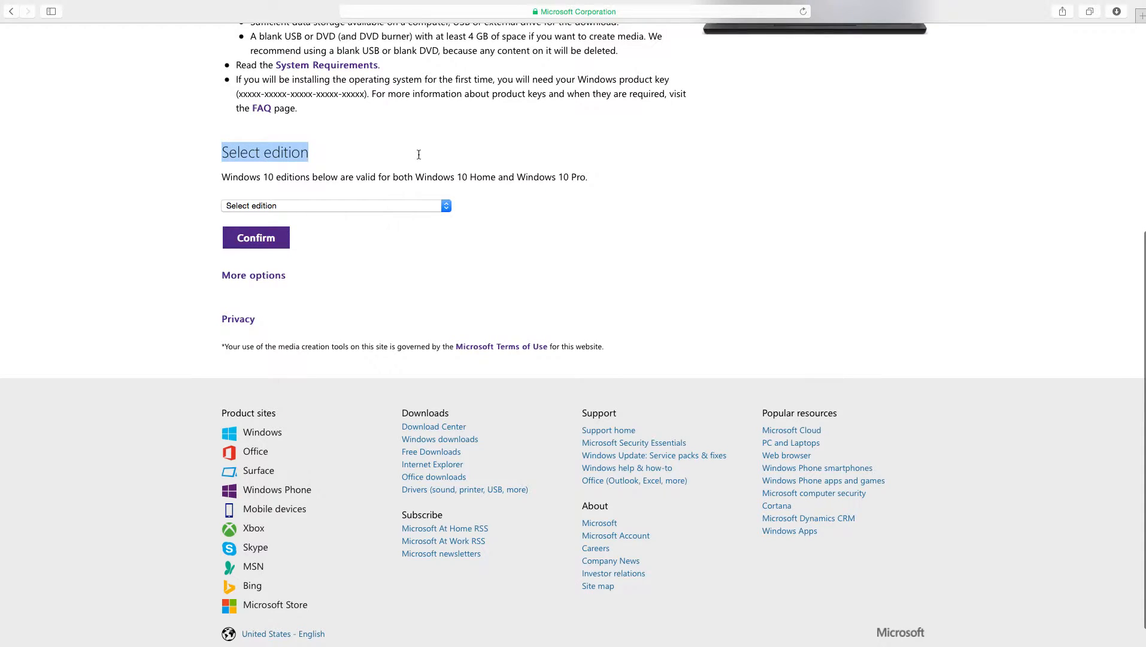
pyautogui.click(384, 208)
pyautogui.click(292, 219)
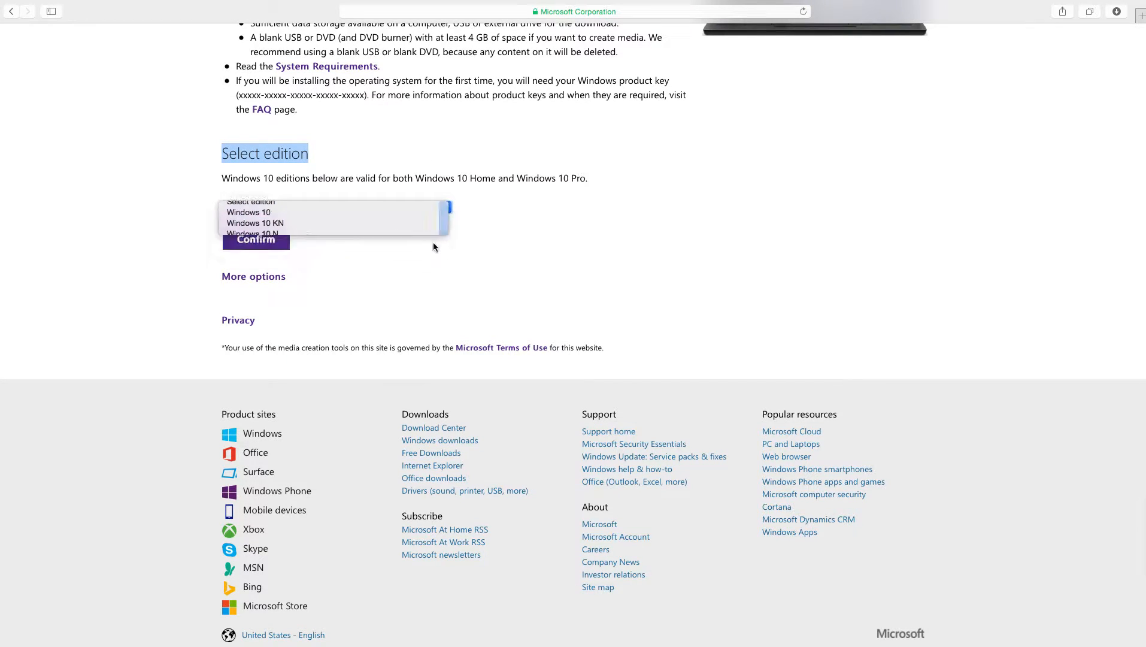
pyautogui.click(249, 240)
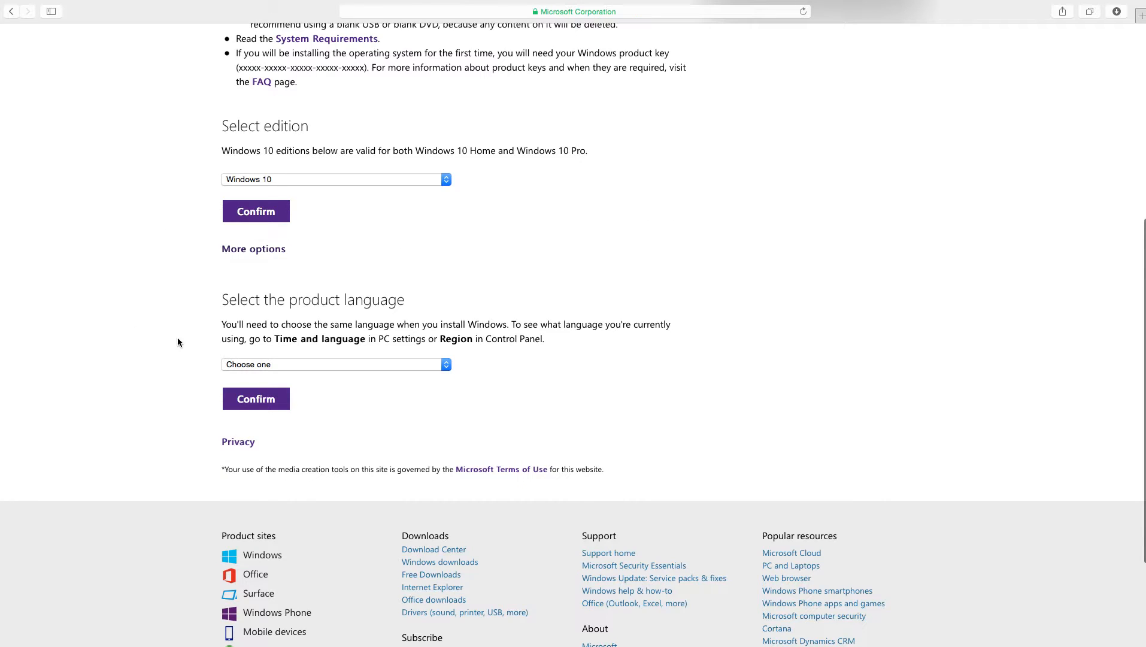
# Choose English as the product language and confirm it
pyautogui.scroll(-5, 405, 293)
pyautogui.click(391, 213)
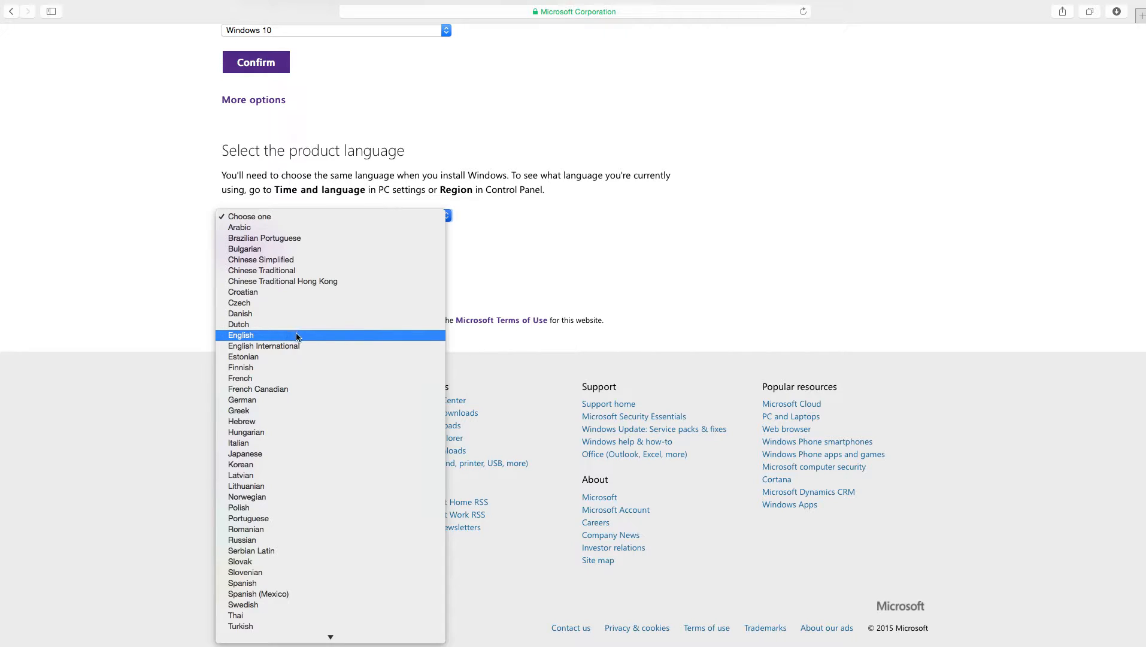
pyautogui.click(340, 338)
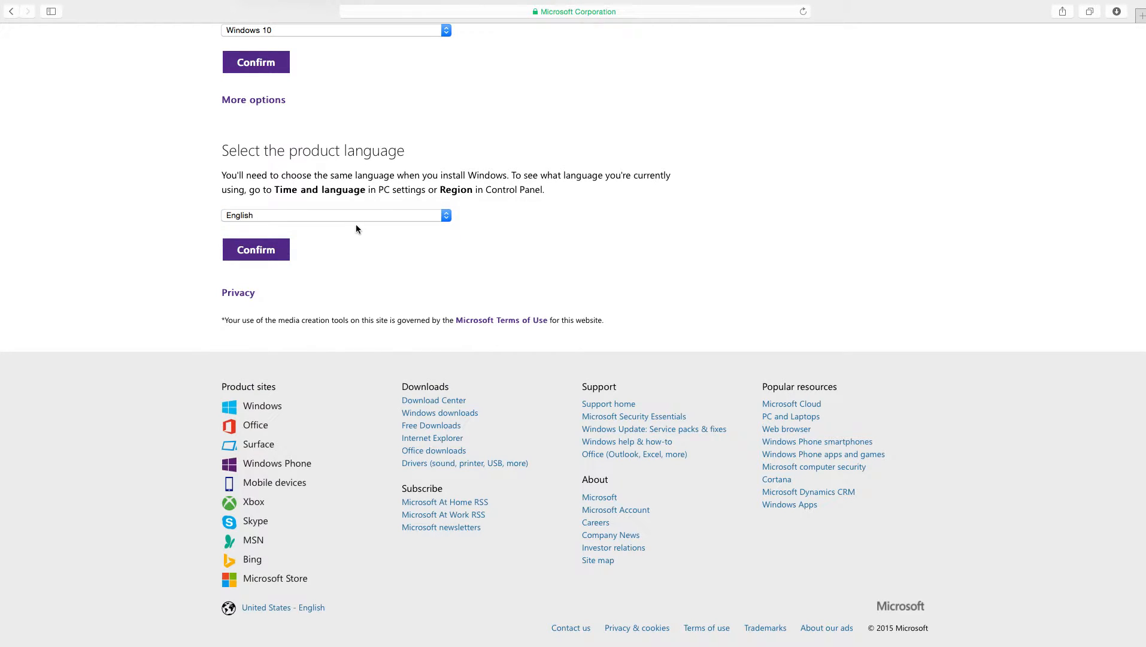
pyautogui.click(365, 221)
pyautogui.click(367, 220)
pyautogui.click(250, 251)
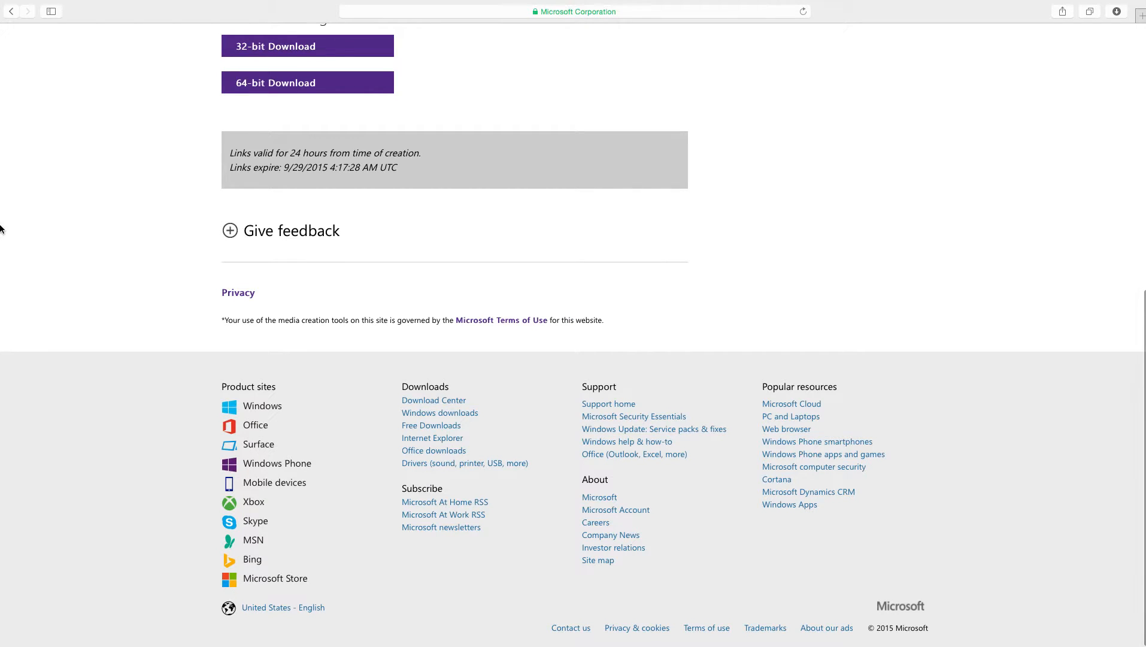
# Review the Windows 10 English download options and start the 64-bit download
pyautogui.scroll(3, 395, 294)
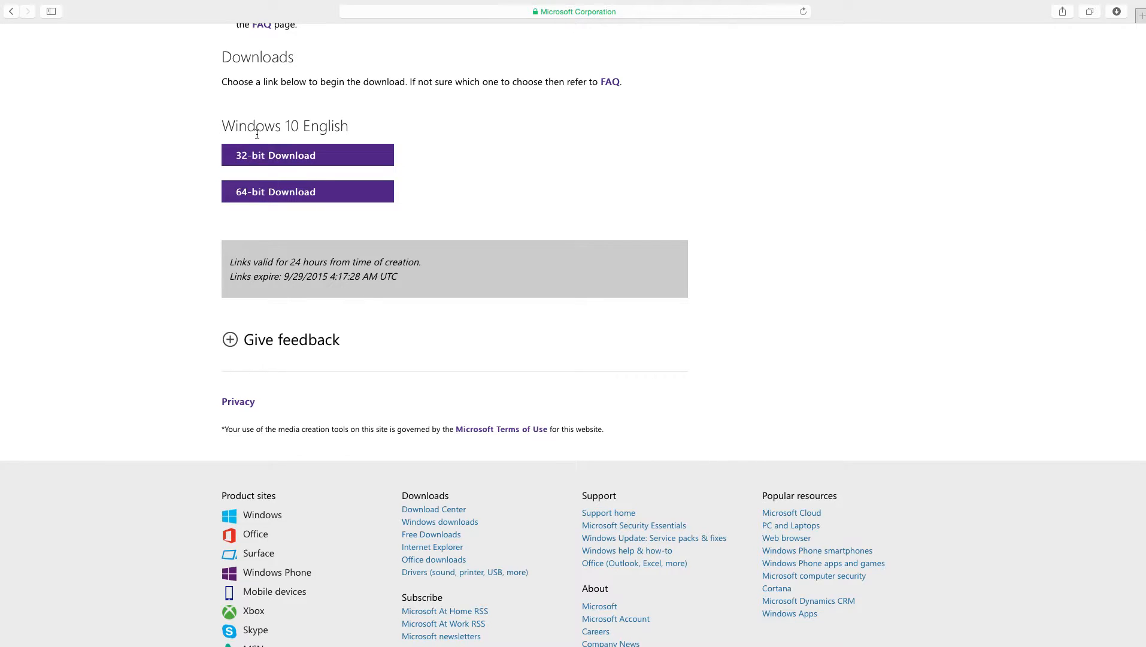
pyautogui.moveTo(235, 127); pyautogui.dragTo(391, 131)
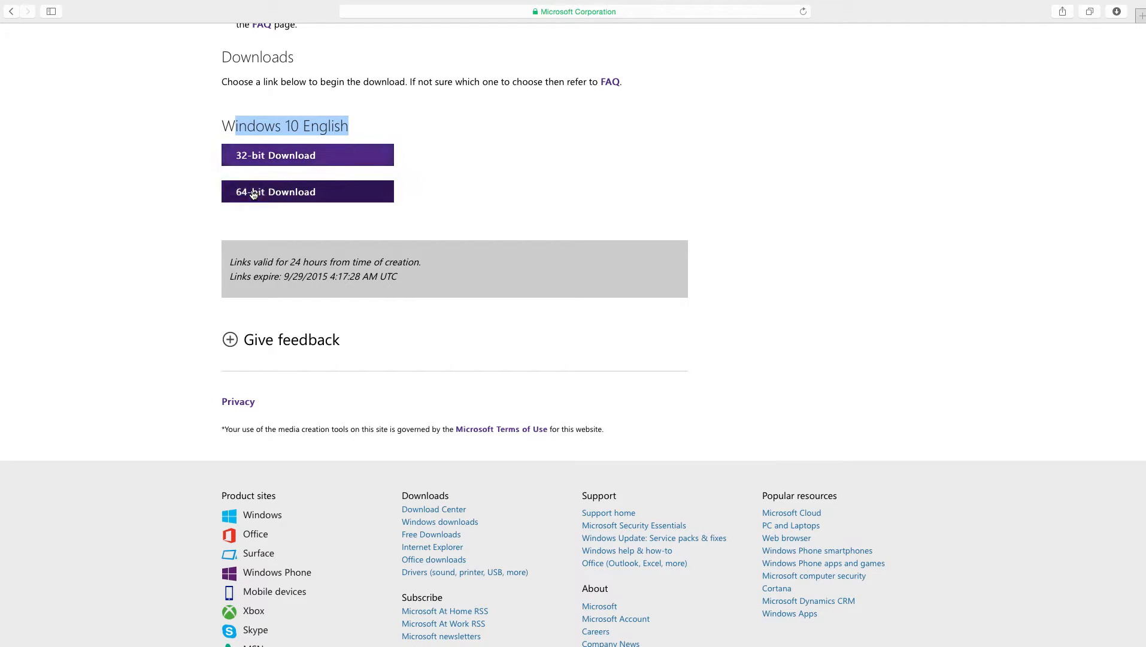
pyautogui.click(198, 206)
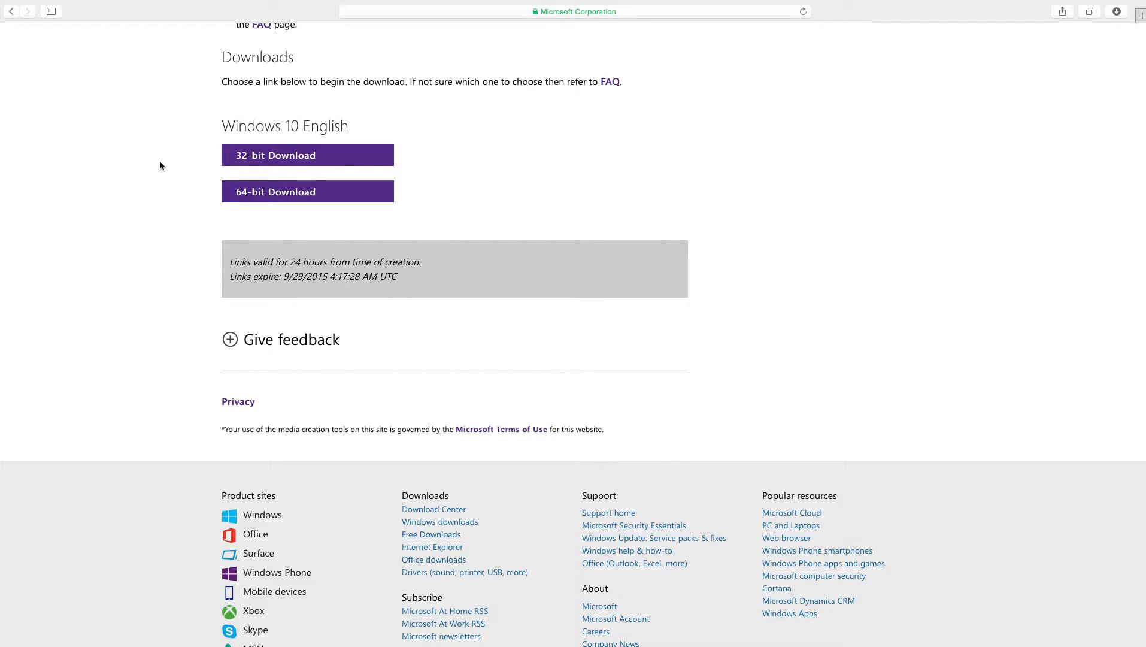
pyautogui.scroll(-1, 159, 165)
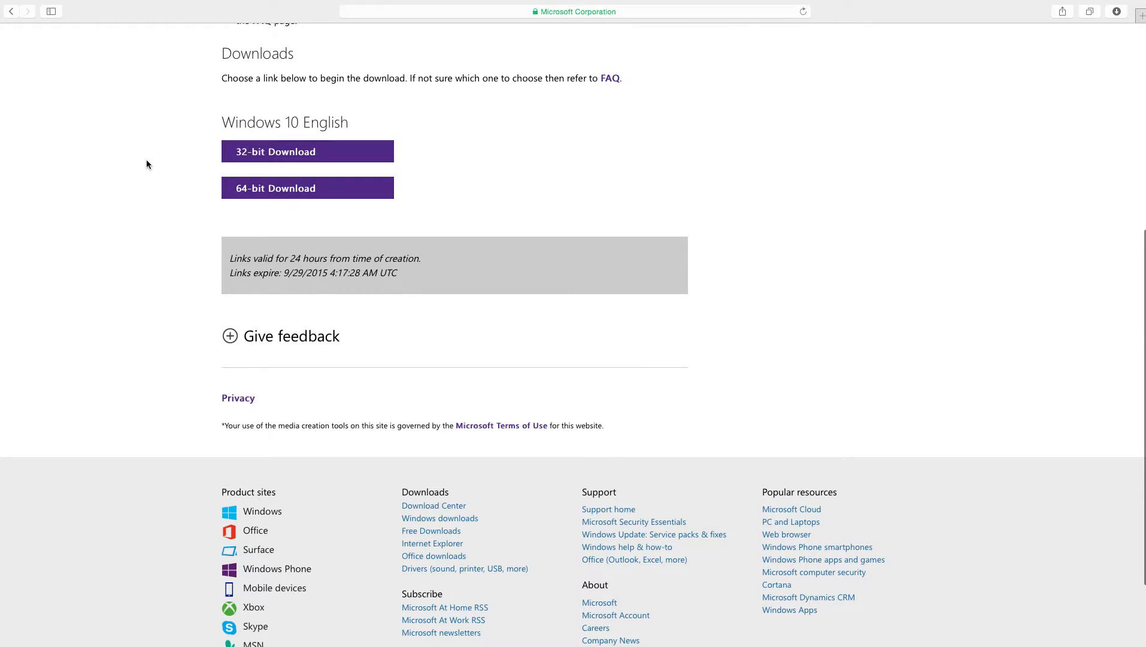
pyautogui.moveTo(219, 124); pyautogui.dragTo(360, 123)
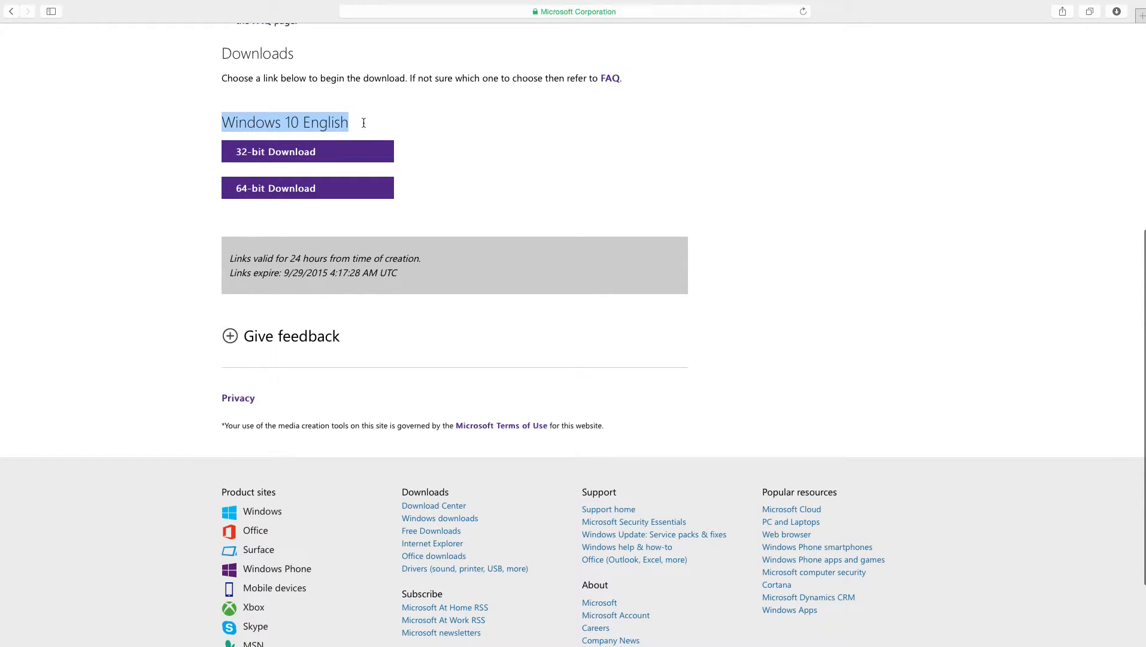
pyautogui.click(447, 125)
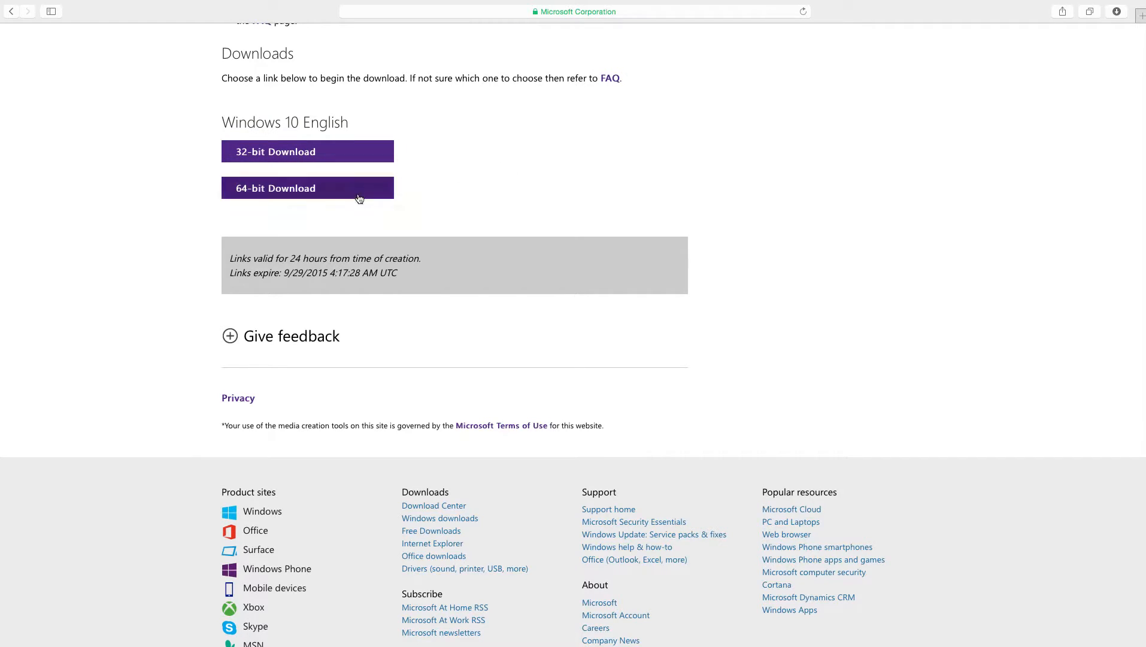
pyautogui.click(381, 187)
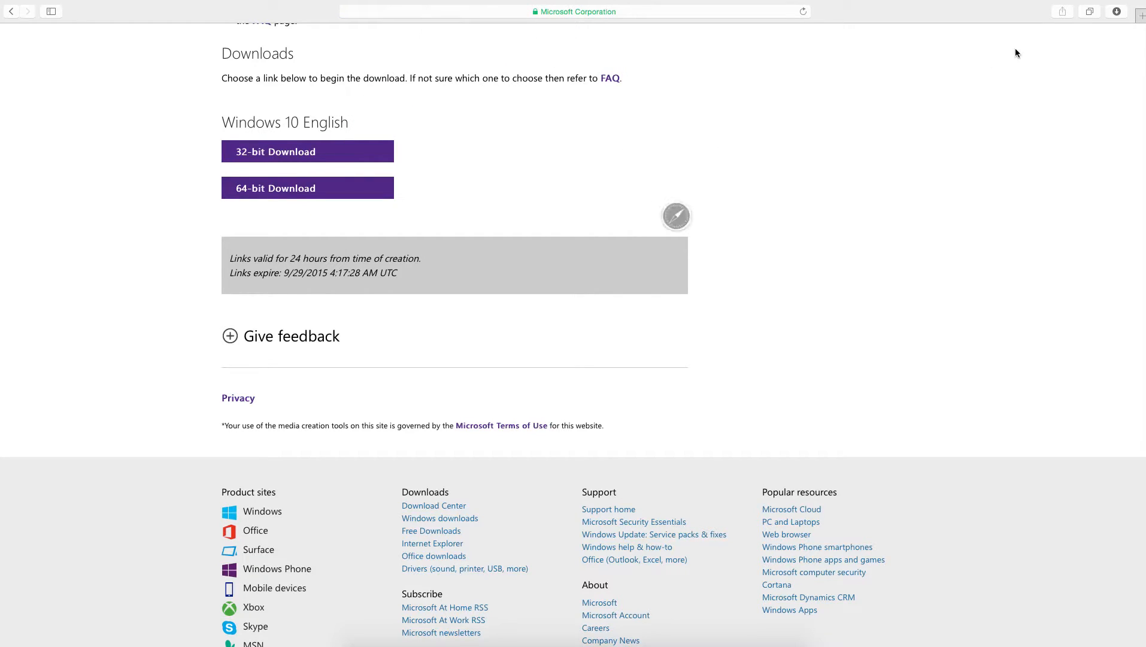
# Stop the running Win10_English_x64.iso download and close the downloads list
pyautogui.click(1117, 12)
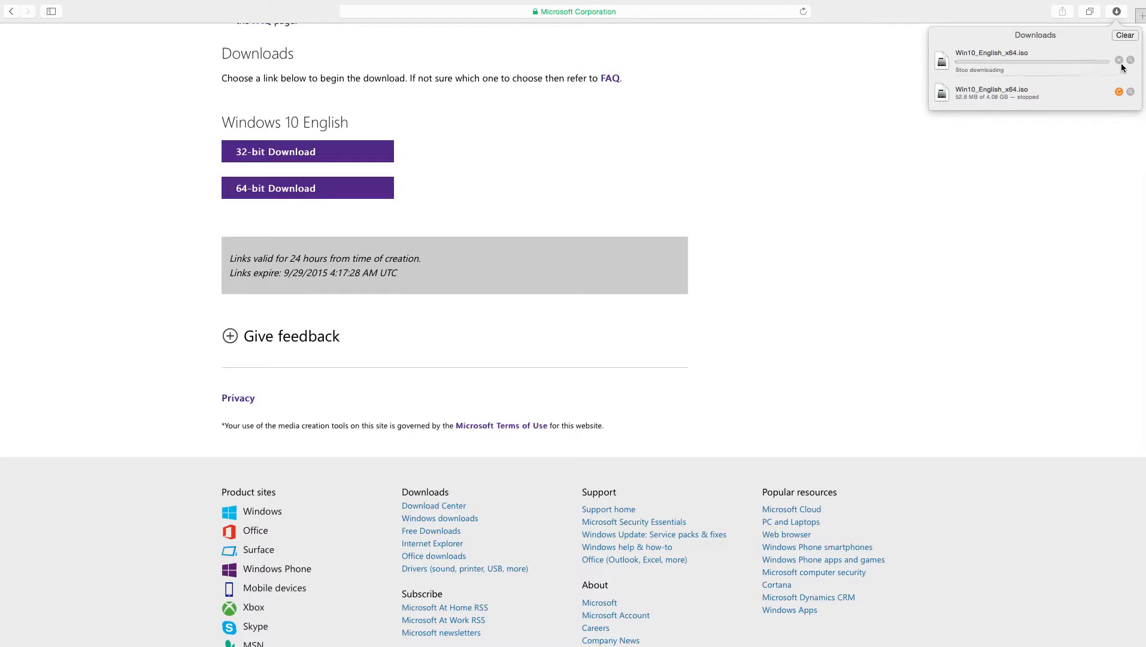
pyautogui.click(1120, 61)
pyautogui.click(902, 79)
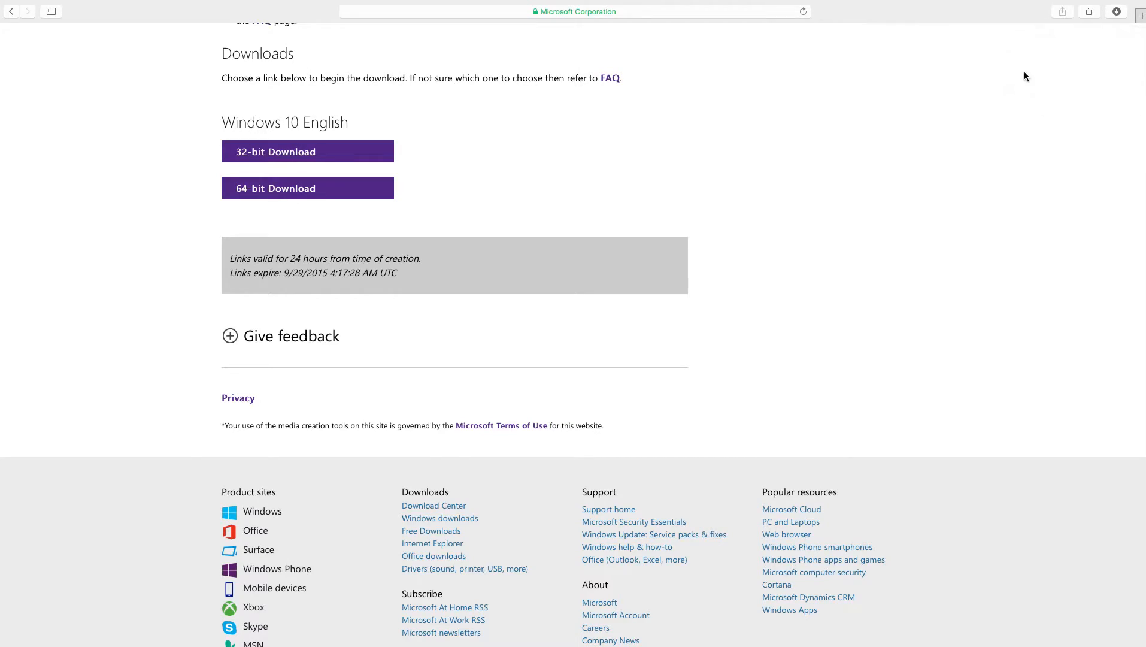
# Switch to the desktop and move the incomplete Win10_English_x64.iso.download file from Downloads to the Trash
pyautogui.hotkey('ctrl', 'Left')
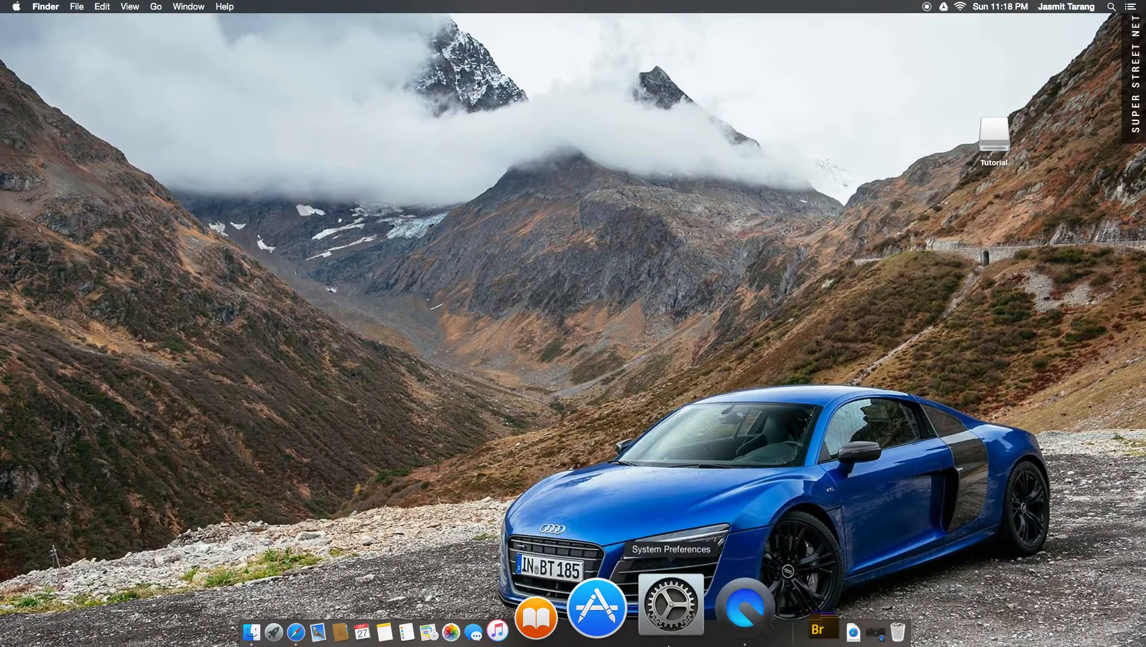
pyautogui.click(743, 599)
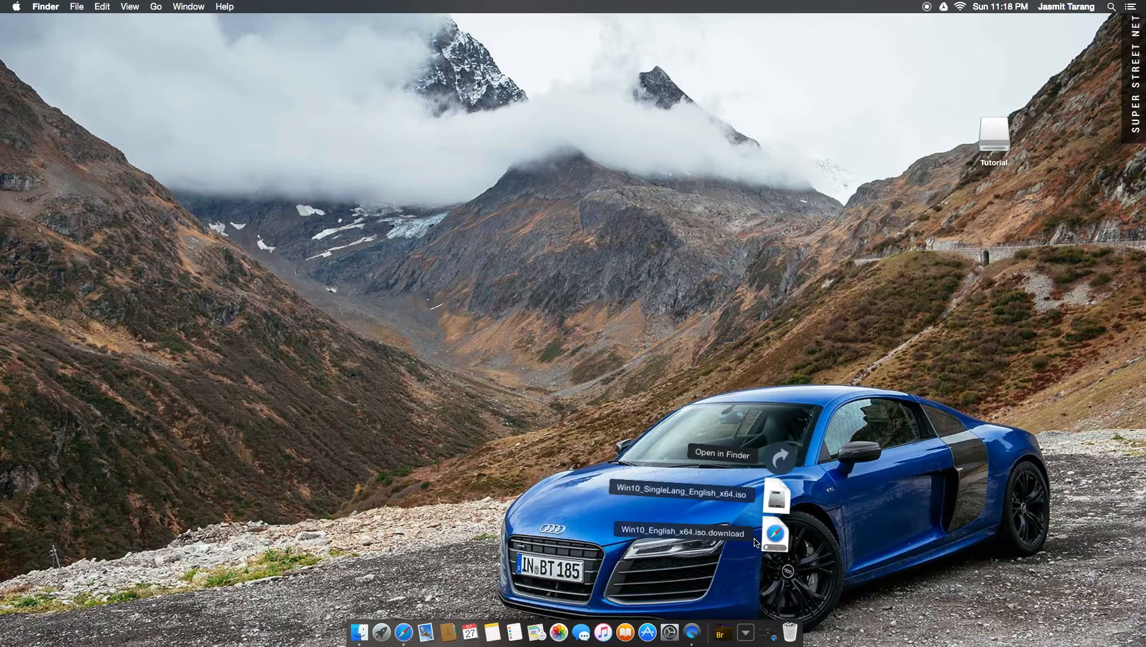
pyautogui.moveTo(753, 543); pyautogui.dragTo(787, 629)
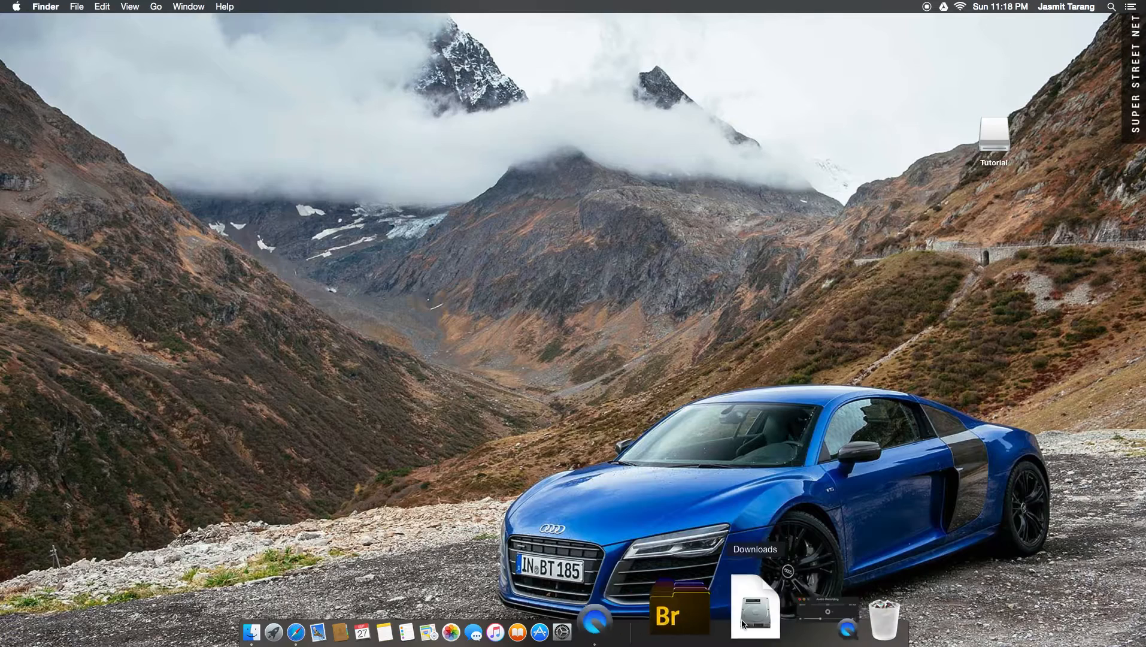
pyautogui.click(753, 605)
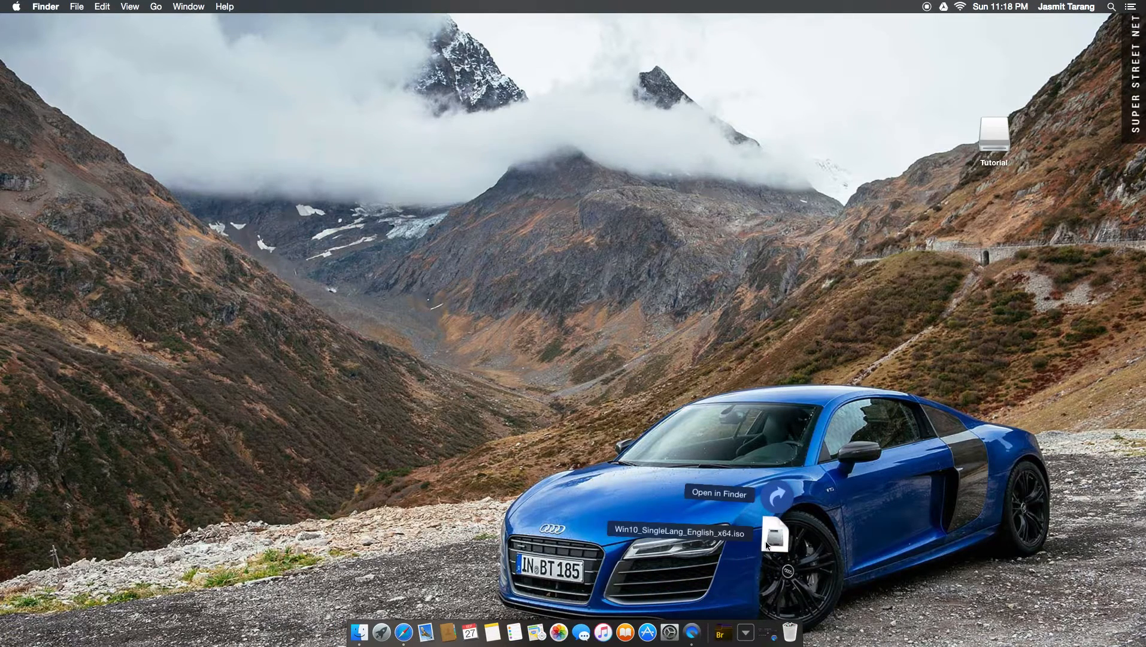
pyautogui.click(684, 415)
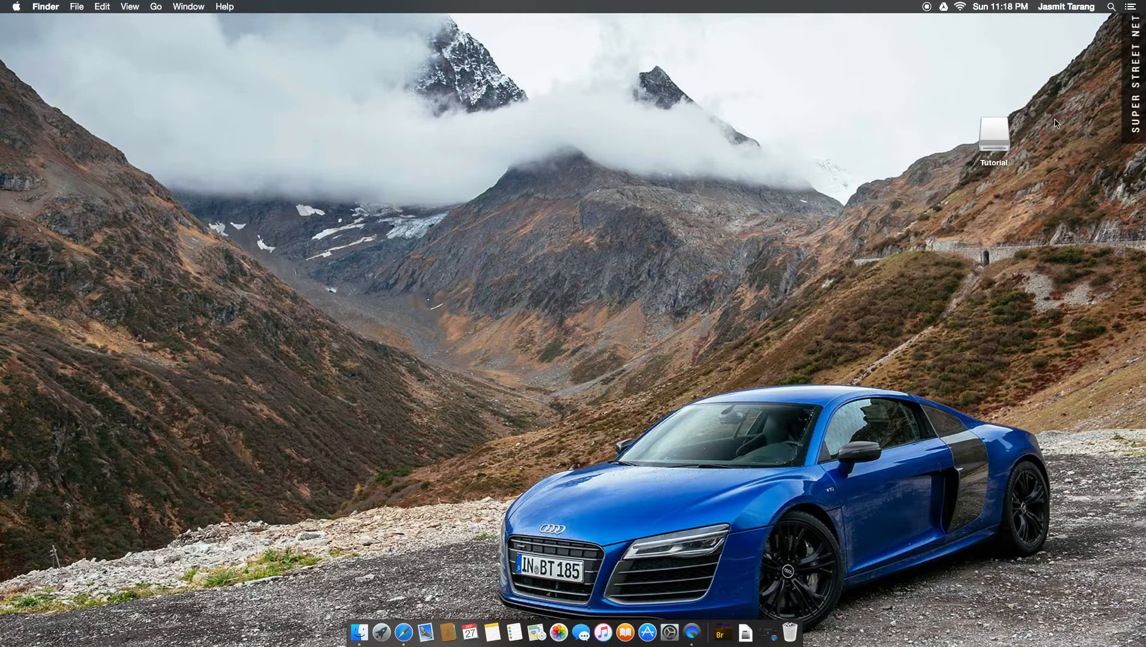
# Move the Tutorial drive's icon away from the desktop's edge, closer to the middle, and leave it deselected
pyautogui.moveTo(1001, 127); pyautogui.dragTo(704, 155)
pyautogui.click(644, 145)
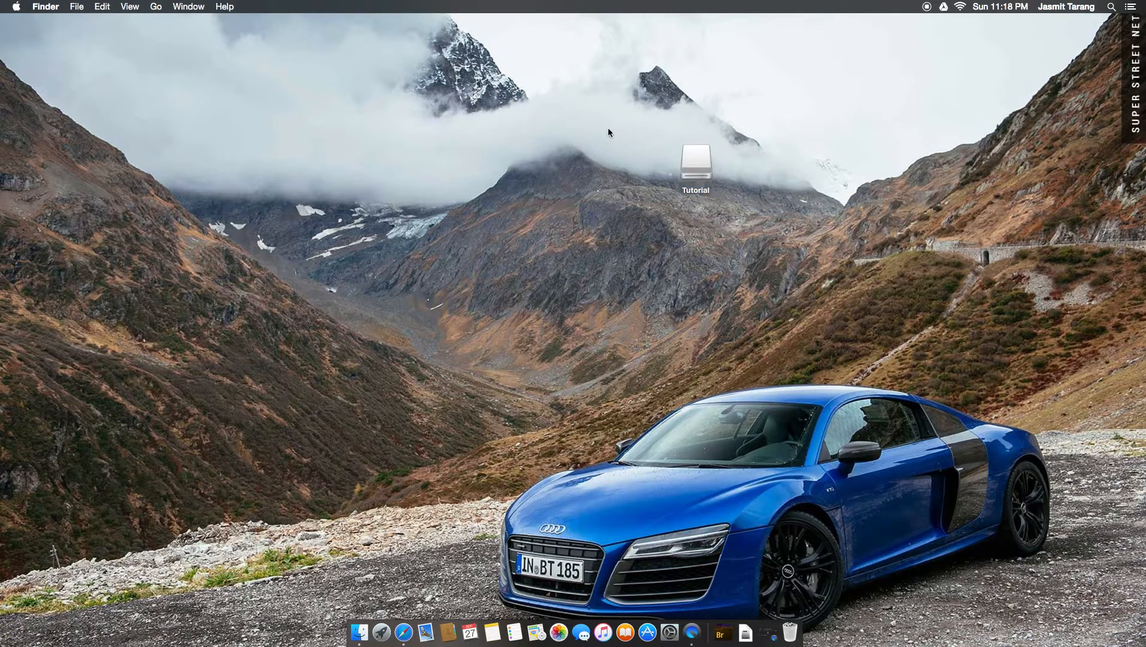
pyautogui.moveTo(581, 110); pyautogui.dragTo(818, 205)
pyautogui.click(635, 301)
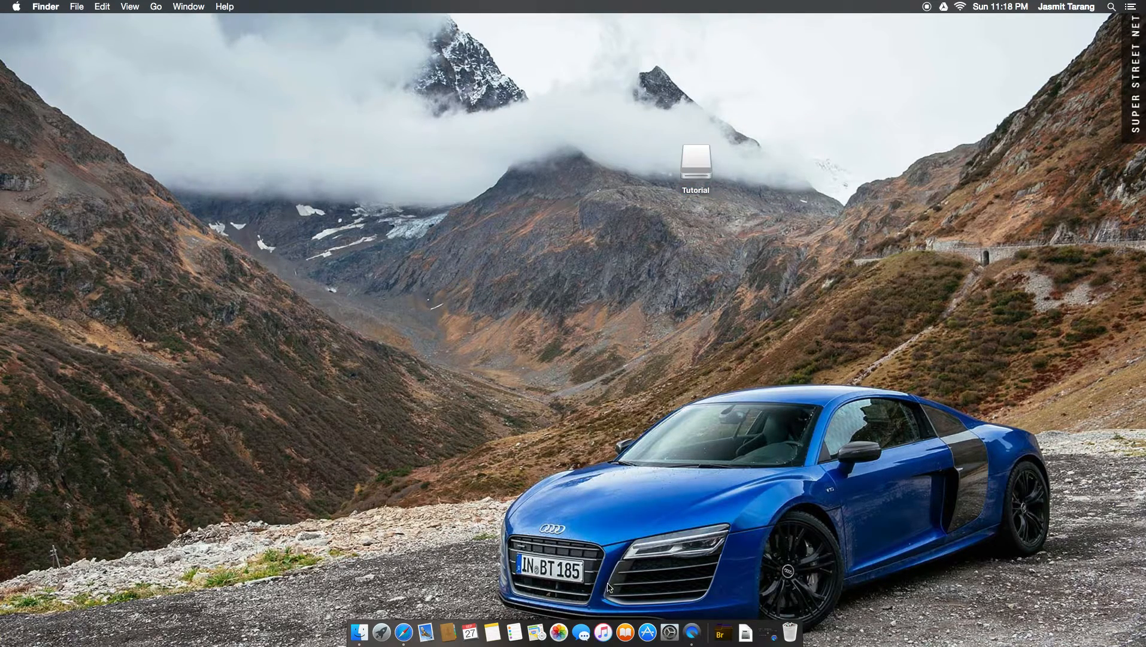
# Launch Boot Camp Assistant from the Utilities folder in Applications
pyautogui.click(729, 627)
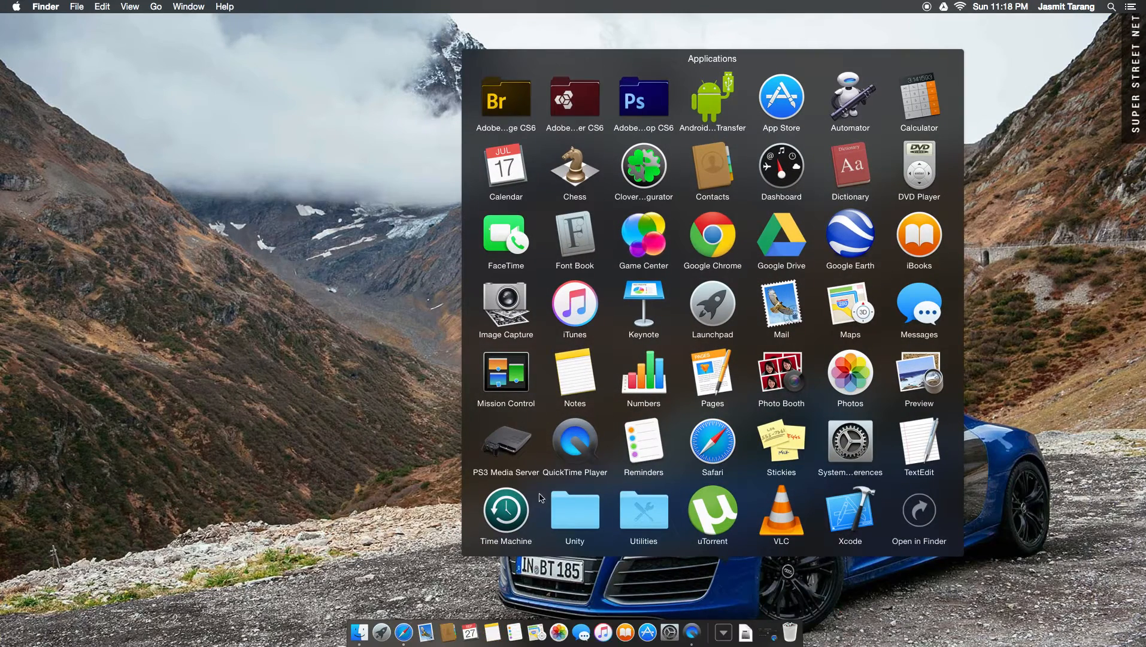
pyautogui.click(646, 519)
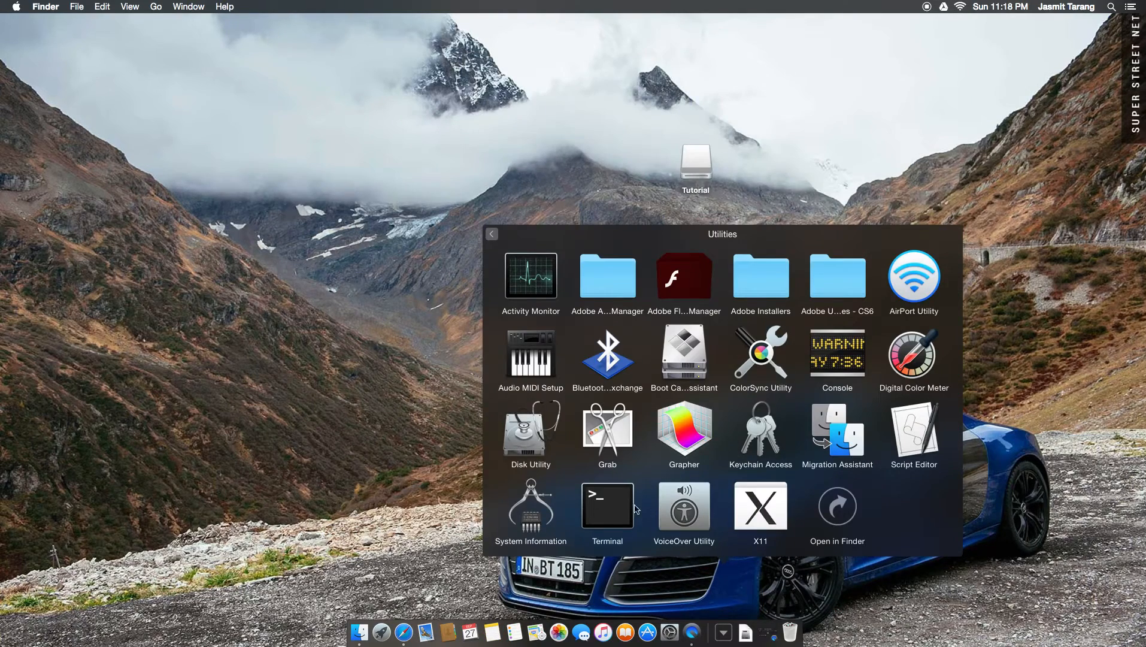
pyautogui.click(703, 372)
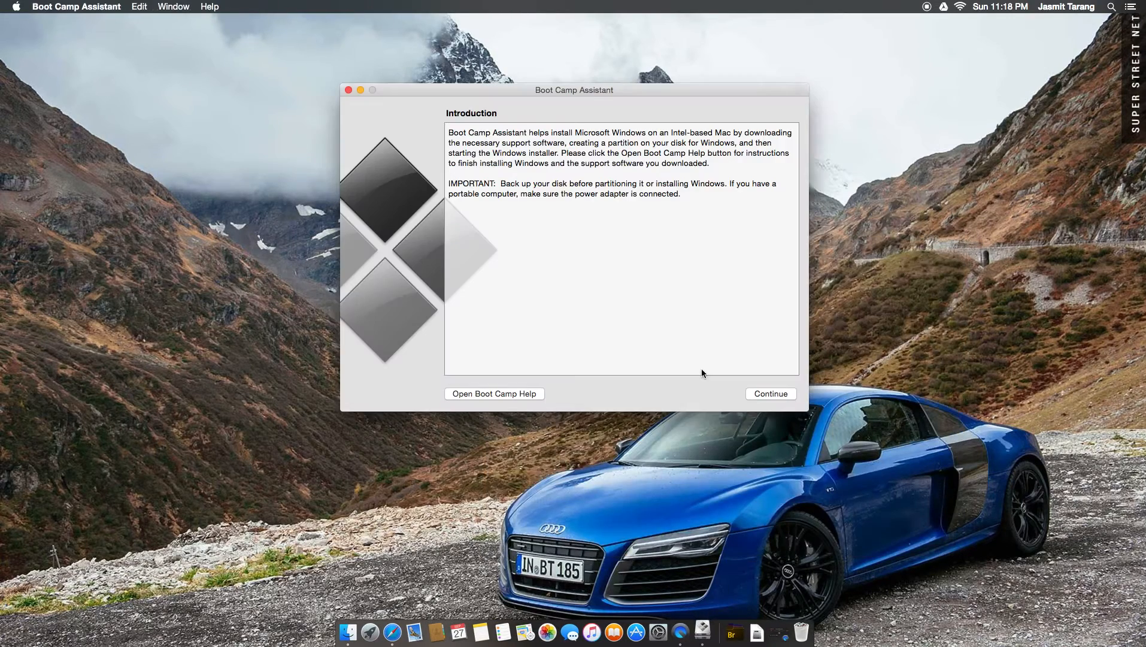
# Continue past the introduction and proceed with only the install disk and support software tasks, leaving out Install or remove Windows 7 or later version
pyautogui.click(758, 396)
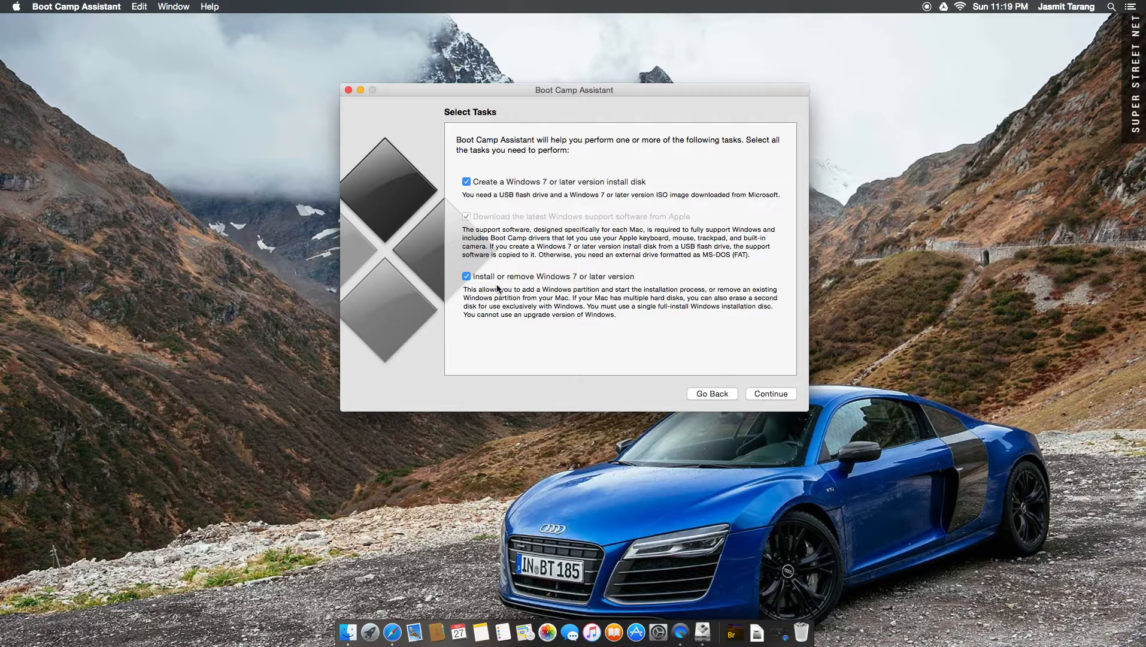
pyautogui.click(554, 279)
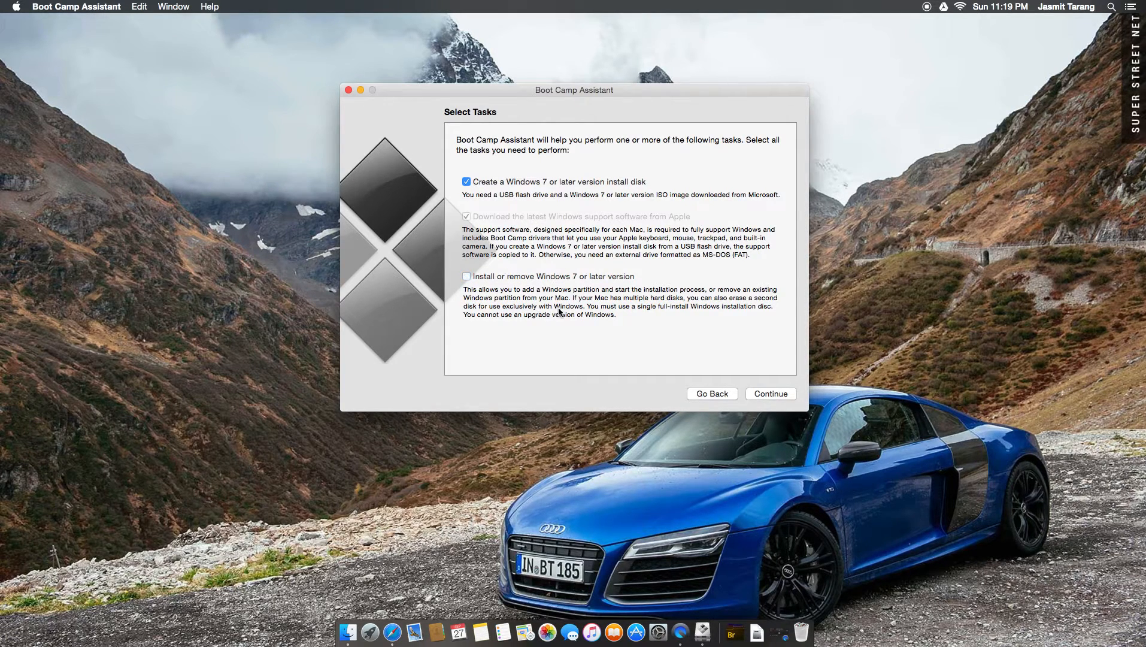
pyautogui.click(772, 394)
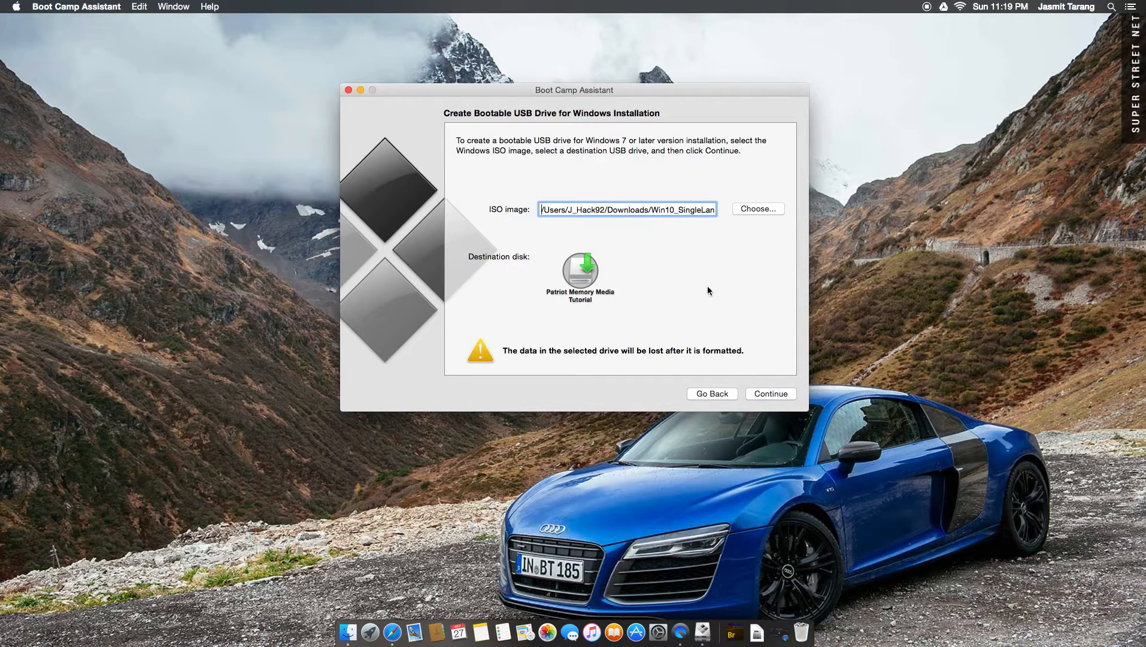
pyautogui.moveTo(560, 210); pyautogui.dragTo(527, 236)
pyautogui.moveTo(652, 217); pyautogui.dragTo(689, 240)
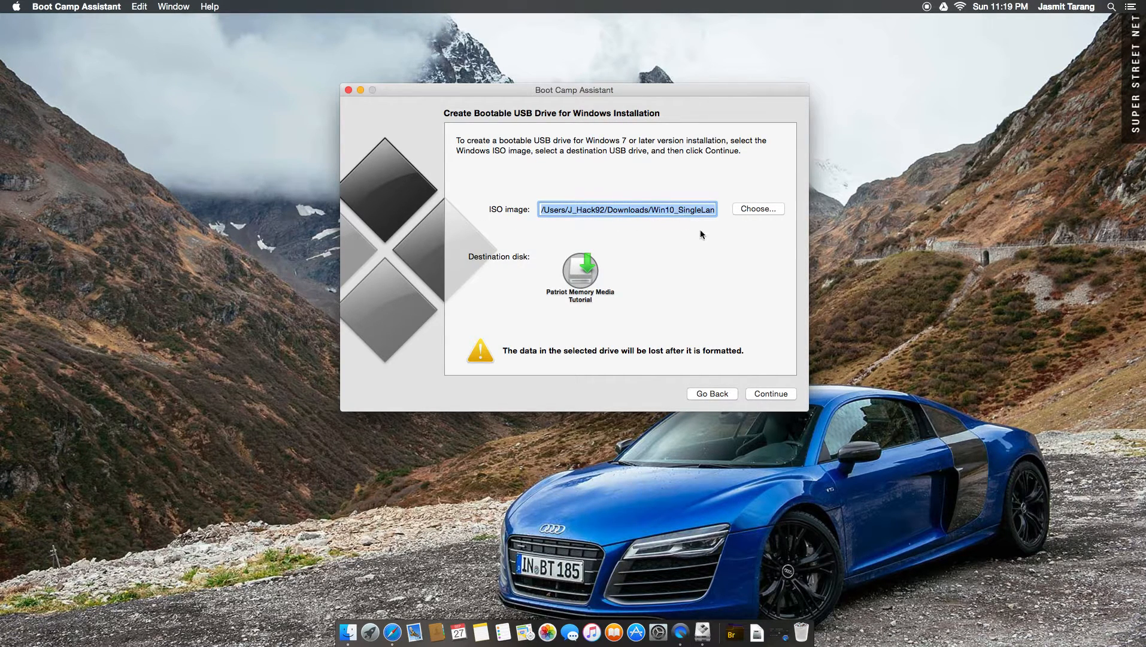
pyautogui.click(754, 210)
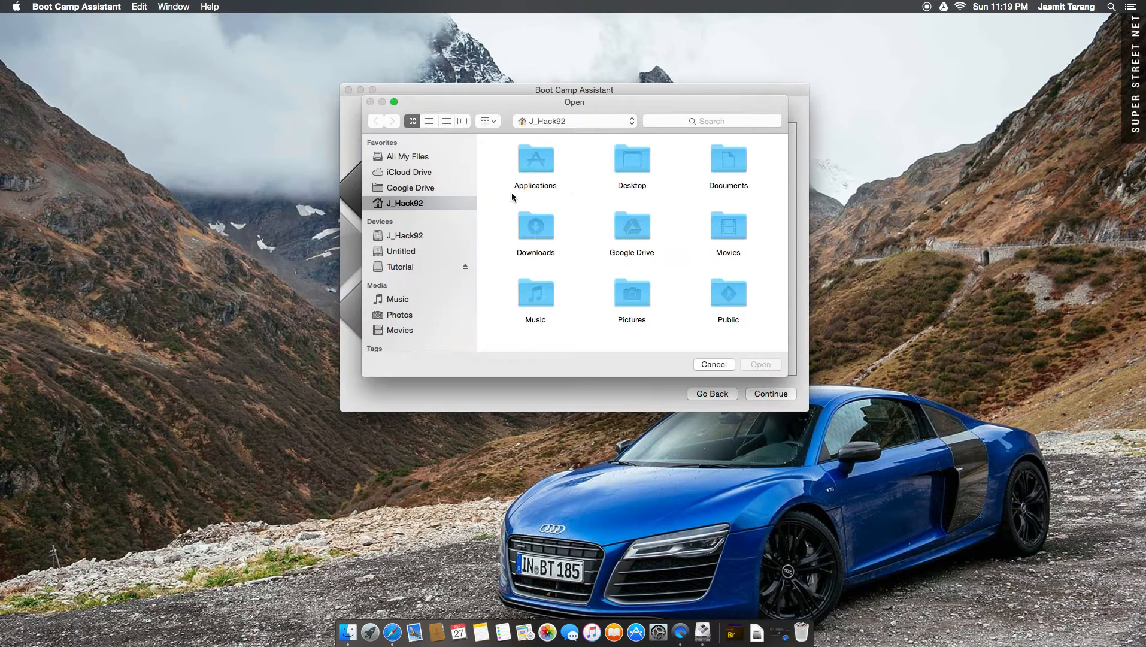
pyautogui.click(702, 363)
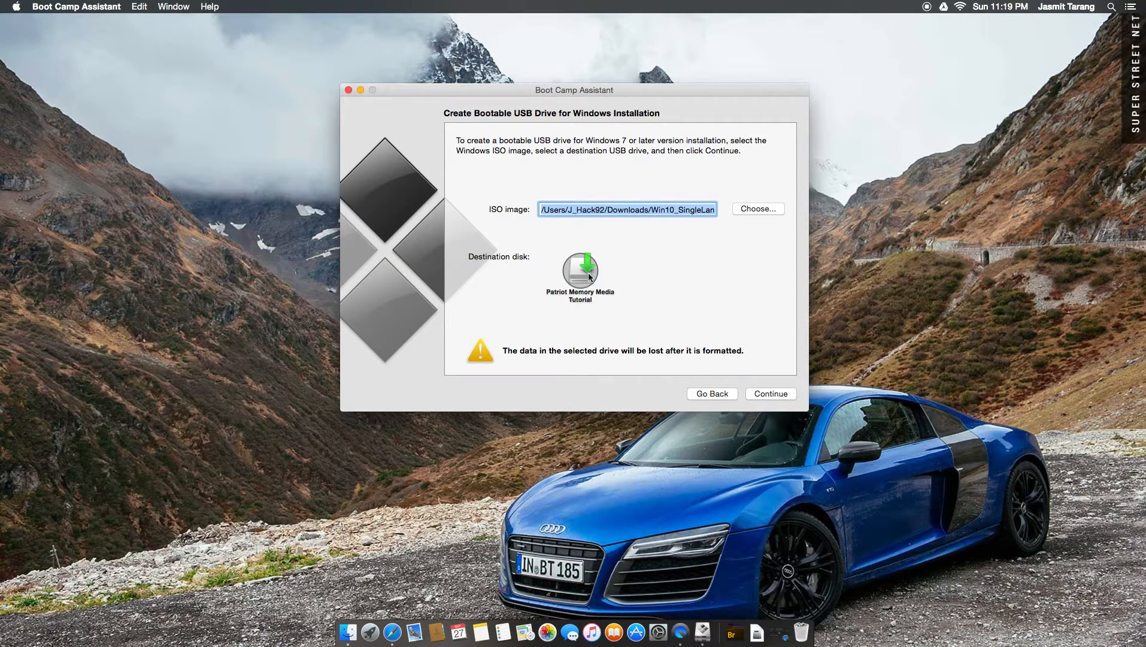
# Start creating the bootable Windows USB on the Patriot Memory Media Tutorial drive from the preset Windows 10 ISO, agreeing to erase the drive
pyautogui.click(777, 394)
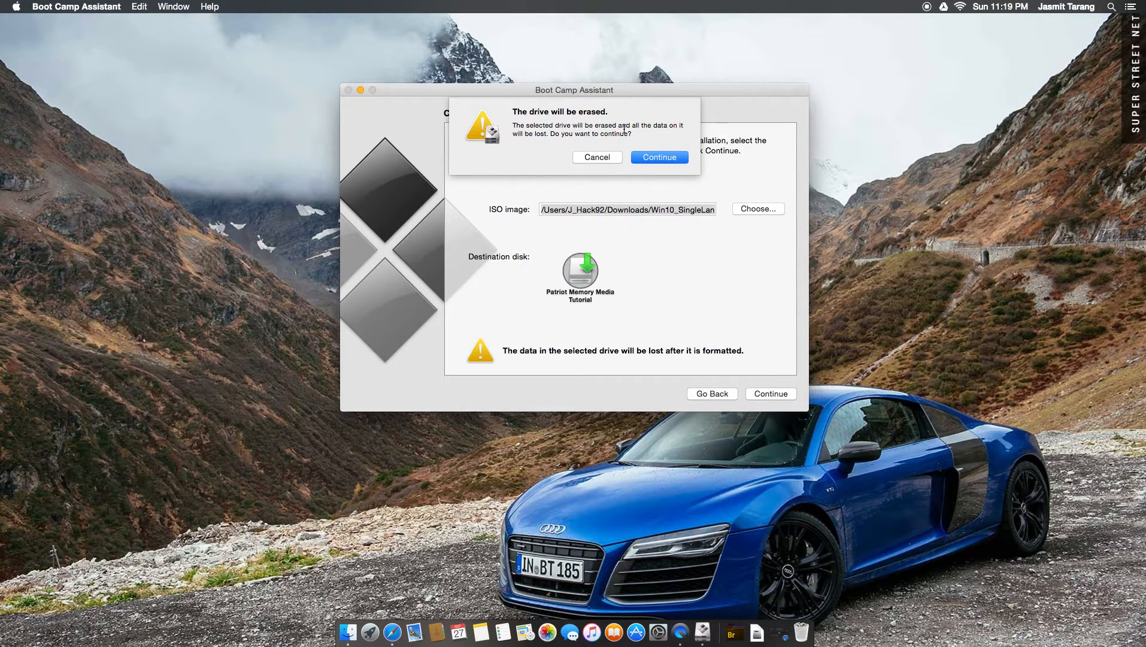
pyautogui.moveTo(518, 112); pyautogui.dragTo(608, 112)
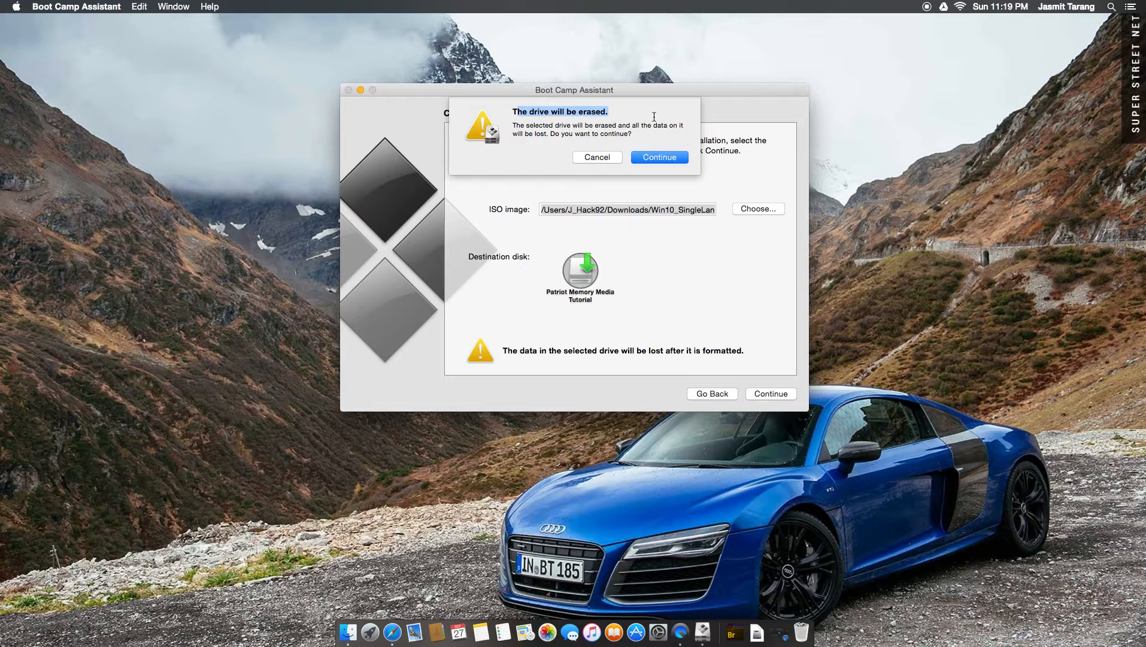
pyautogui.click(672, 158)
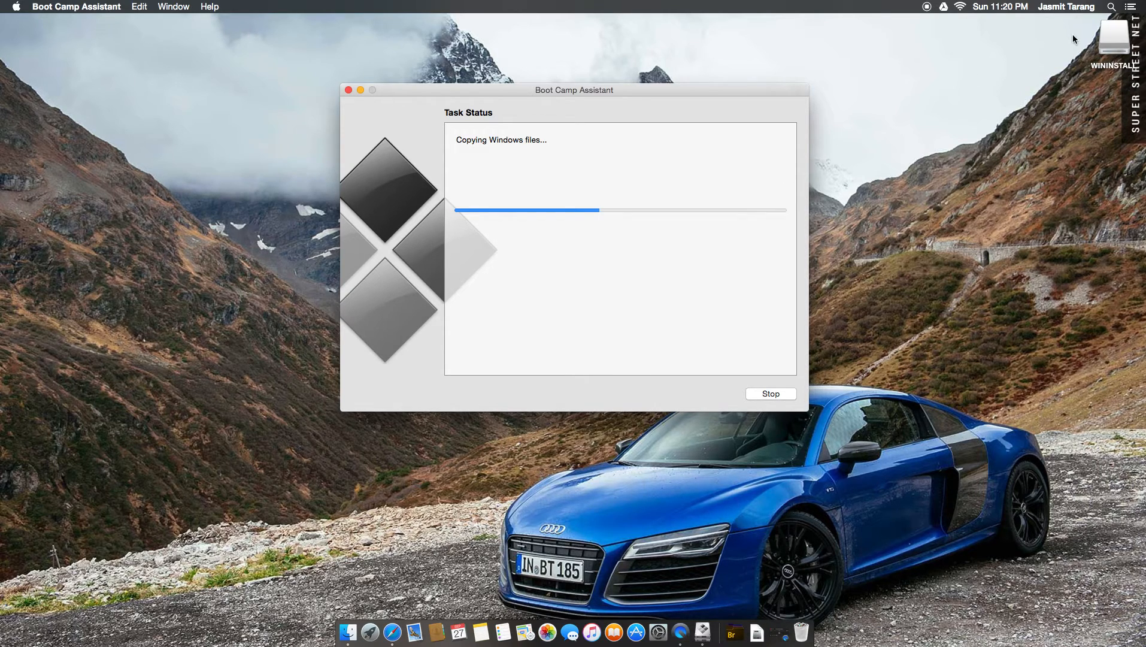
# Move the WININSTALL drive's icon away from the desktop's edge, examine the files copied onto the drive, and close its window
pyautogui.moveTo(1113, 36); pyautogui.dragTo(910, 116)
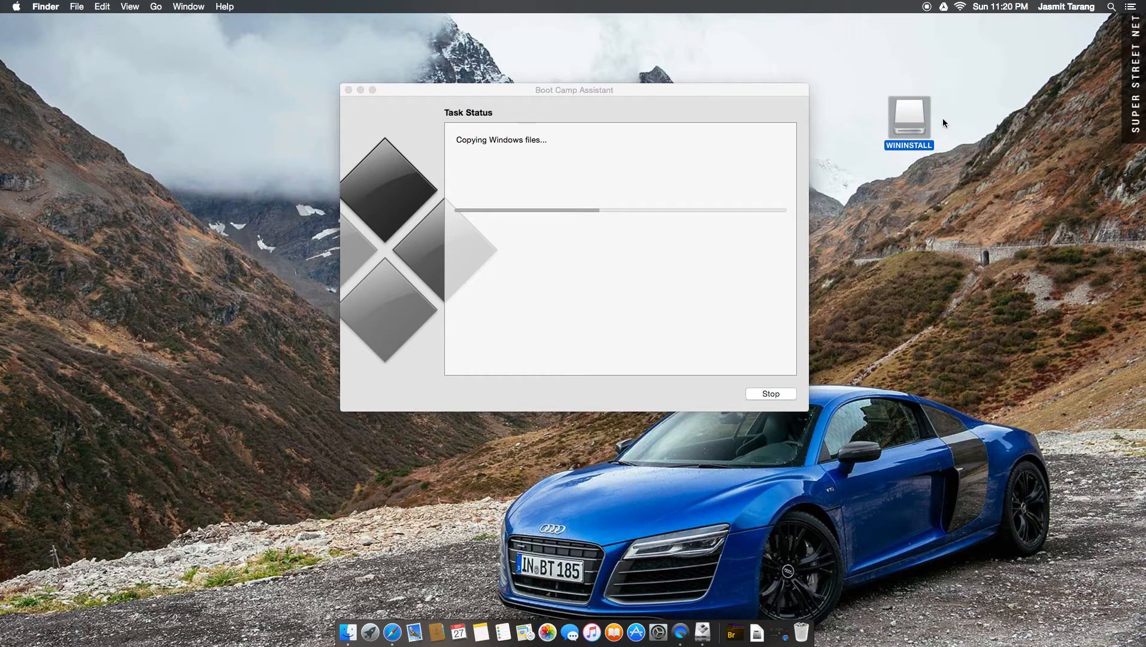
pyautogui.doubleClick(914, 112)
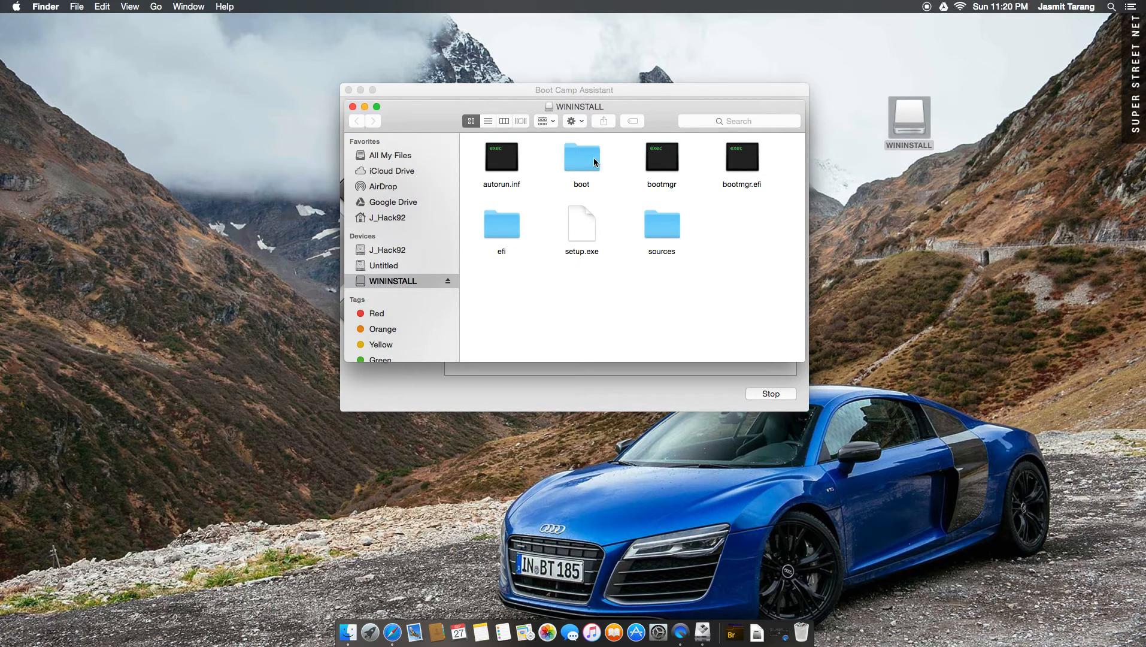
pyautogui.click(669, 239)
pyautogui.click(615, 235)
pyautogui.click(483, 226)
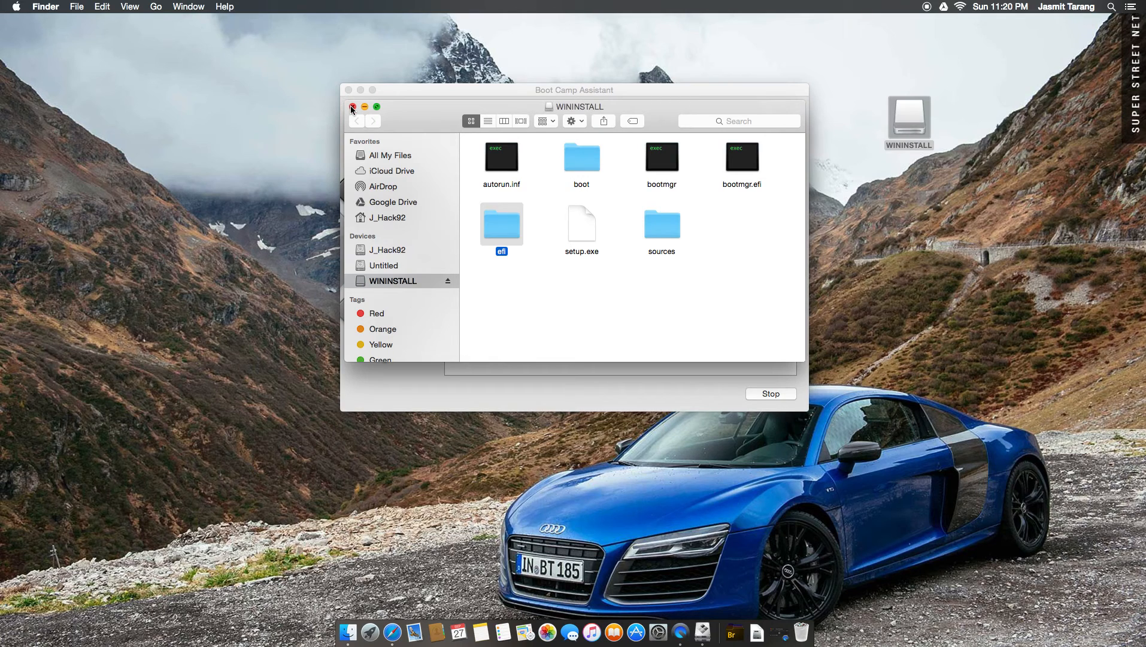
pyautogui.click(351, 107)
pyautogui.click(839, 137)
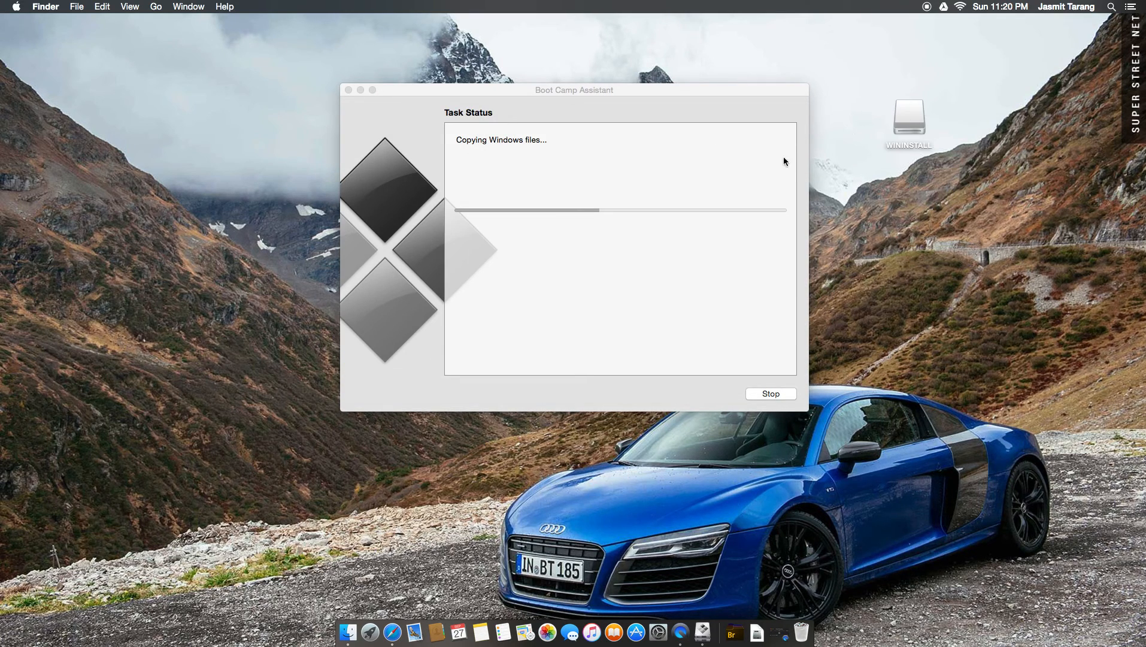